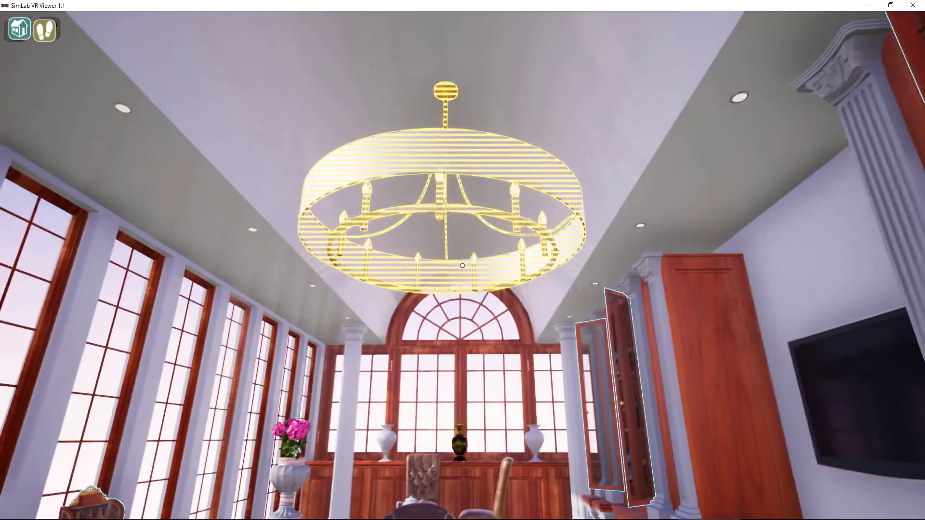
- Toggle the hall to night in VR Viewer, then isolate the columns in Composer
{"action": "left_click", "coordinate": [463, 266]}
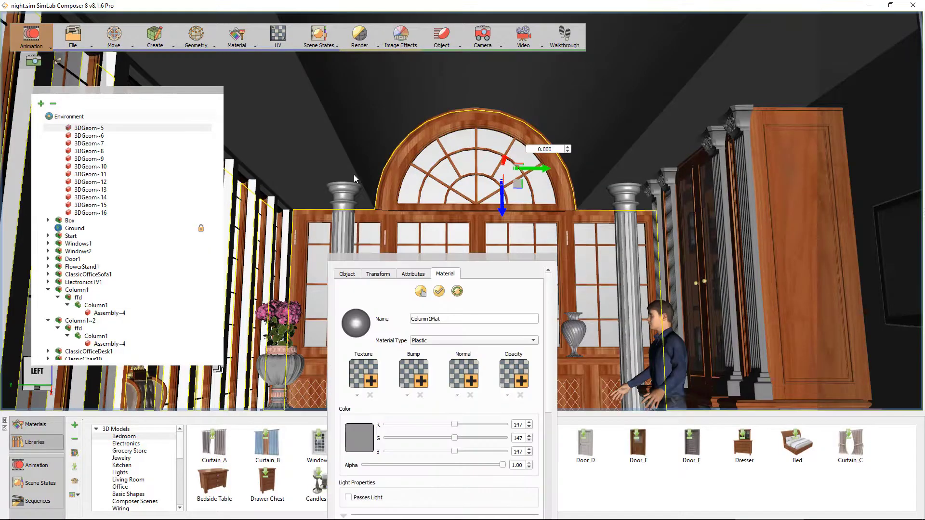
{"action": "key", "text": "Escape"}
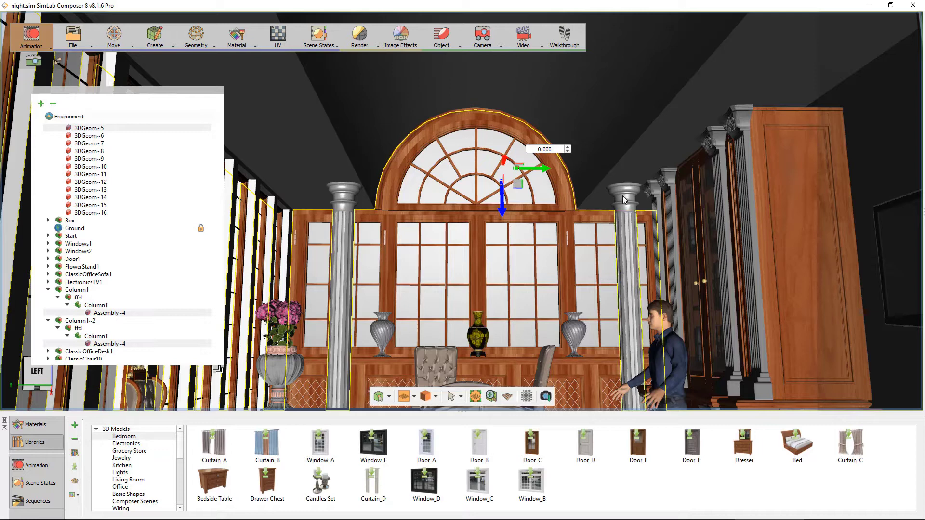
{"action": "key", "text": "i"}
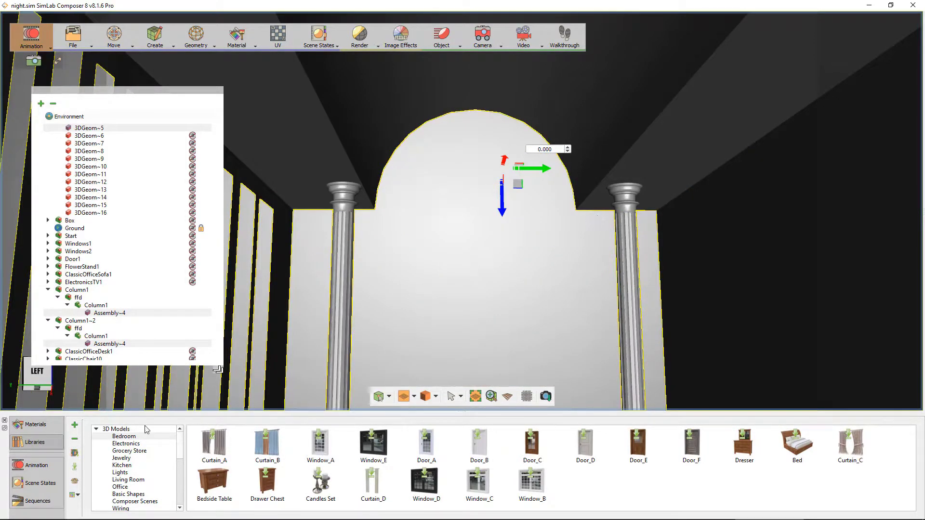
- Add a Spotlight_A from the Lights library near the columns and ceiling beams
{"action": "left_click", "coordinate": [122, 473]}
{"action": "mouse_move", "coordinate": [559, 365]}
{"action": "middle_mouse_down"}
{"action": "mouse_move", "coordinate": [656, 239]}
{"action": "mouse_move", "coordinate": [790, 209]}
{"action": "mouse_move", "coordinate": [527, 246]}
{"action": "mouse_move", "coordinate": [603, 221]}
{"action": "mouse_move", "coordinate": [705, 215]}
{"action": "mouse_move", "coordinate": [630, 218]}
{"action": "middle_mouse_up"}
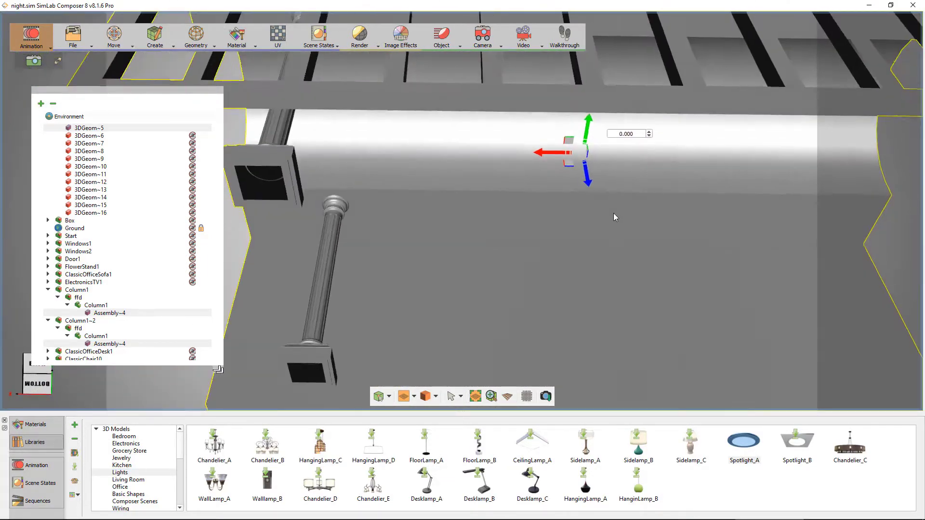
{"action": "scroll", "coordinate": [614, 213], "scroll_direction": "down", "scroll_amount": 2}
{"action": "scroll", "coordinate": [622, 217], "scroll_direction": "down", "scroll_amount": 3}
{"action": "mouse_move", "coordinate": [569, 217]}
{"action": "middle_mouse_down"}
{"action": "mouse_move", "coordinate": [565, 224]}
{"action": "mouse_move", "coordinate": [577, 224]}
{"action": "middle_mouse_up"}
{"action": "left_click_drag", "start_coordinate": [737, 442], "coordinate": [638, 252]}
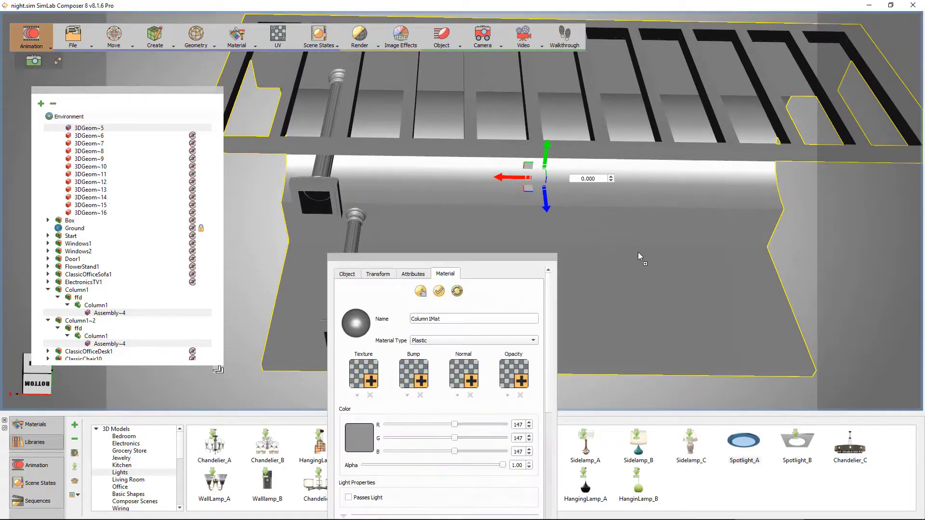
{"action": "scroll", "coordinate": [605, 234], "scroll_direction": "down", "scroll_amount": 2}
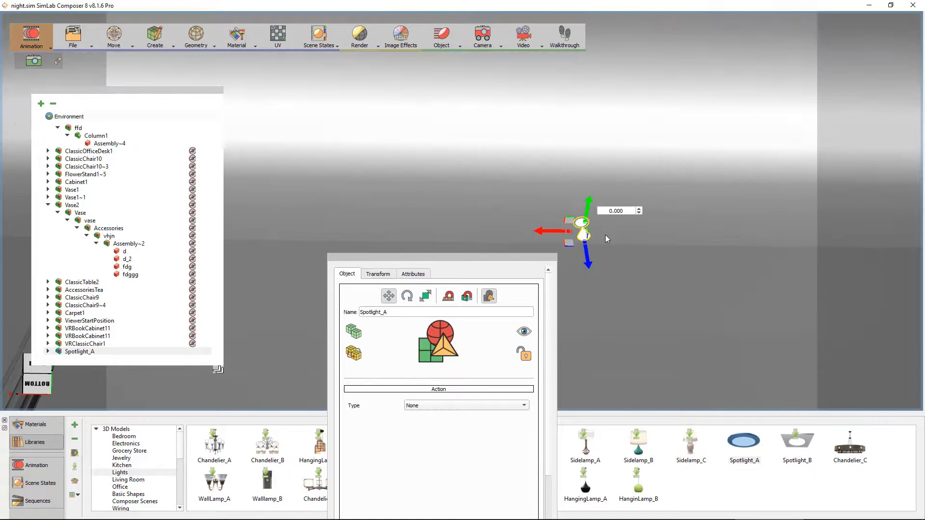
{"action": "scroll", "coordinate": [606, 235], "scroll_direction": "down", "scroll_amount": 3}
{"action": "scroll", "coordinate": [607, 243], "scroll_direction": "down", "scroll_amount": 3}
{"action": "mouse_move", "coordinate": [609, 247]}
{"action": "middle_mouse_down"}
{"action": "mouse_move", "coordinate": [609, 199]}
{"action": "mouse_move", "coordinate": [663, 200]}
{"action": "middle_mouse_up"}
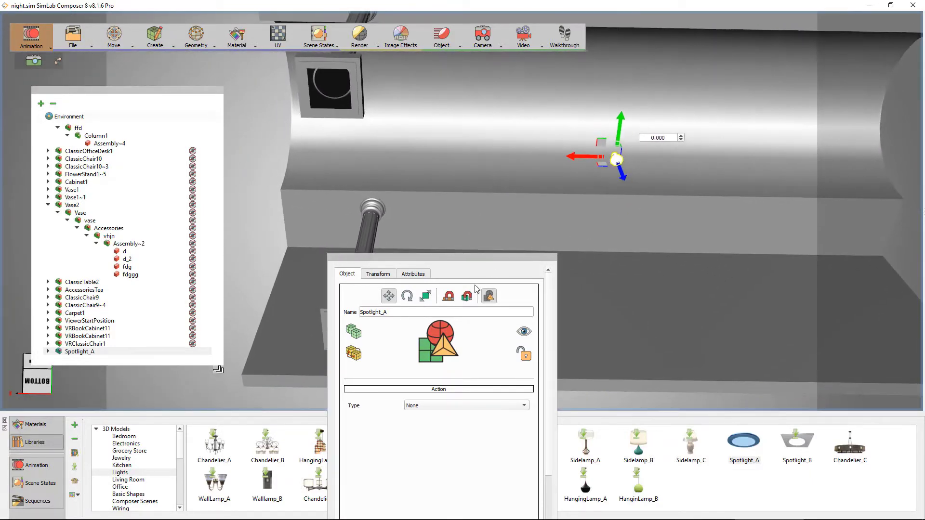
- Place the spotlight atop the column and make two copies, each offset -2 along the beam
{"action": "left_click", "coordinate": [409, 206]}
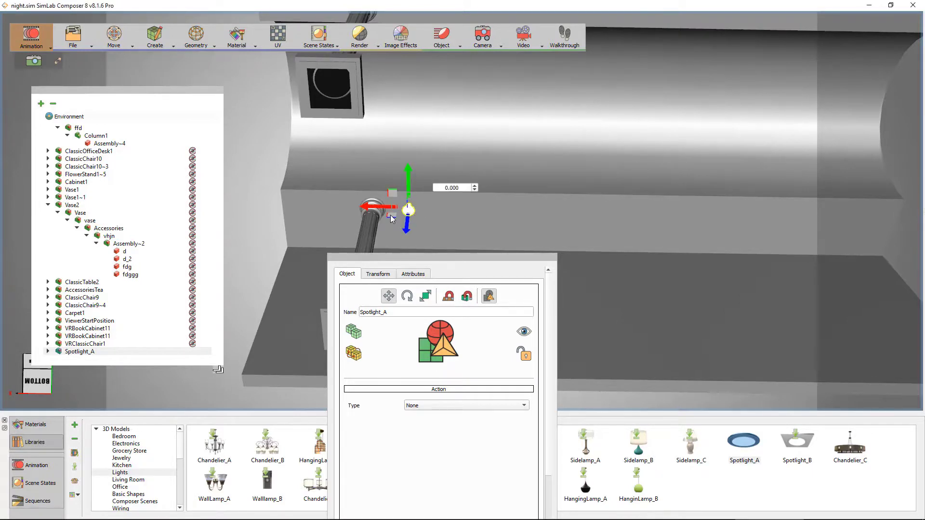
{"action": "key", "text": "ctrl+d"}
{"action": "double_click", "coordinate": [461, 188]}
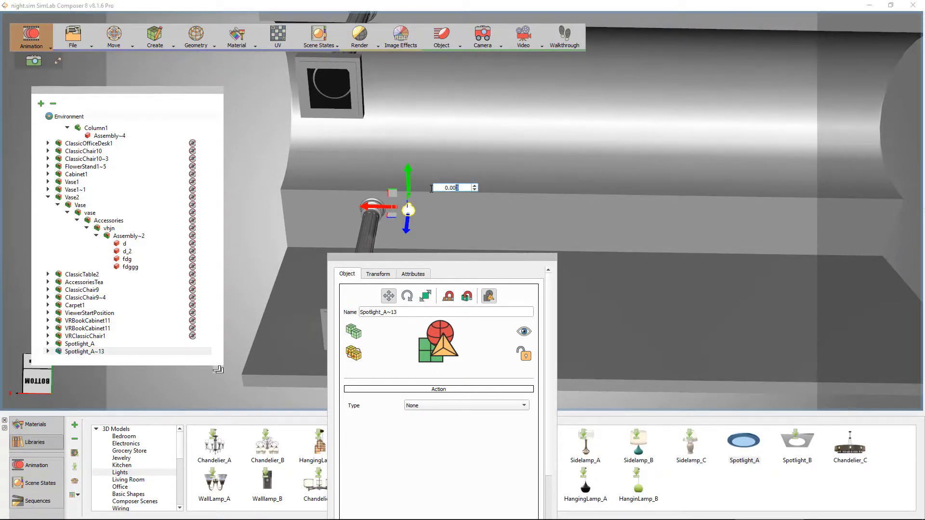
{"action": "type", "text": "-2"}
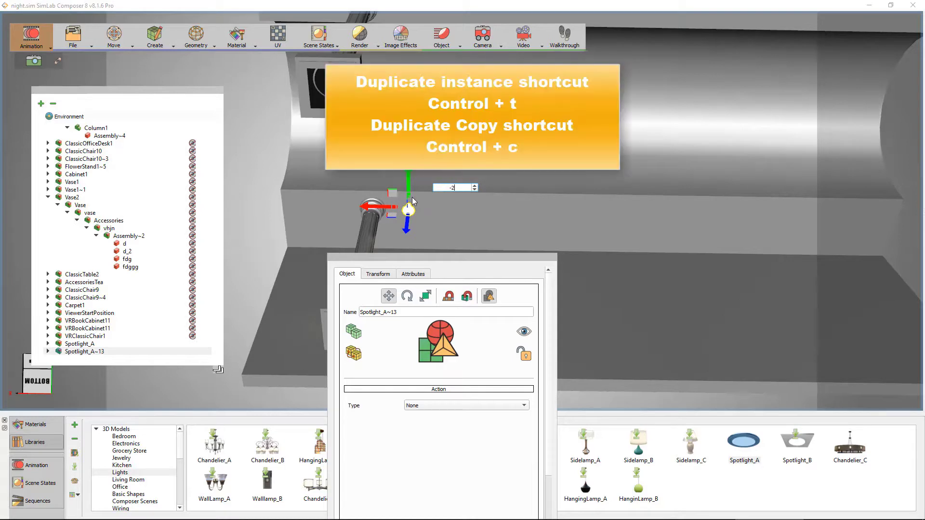
{"action": "key", "text": "Return"}
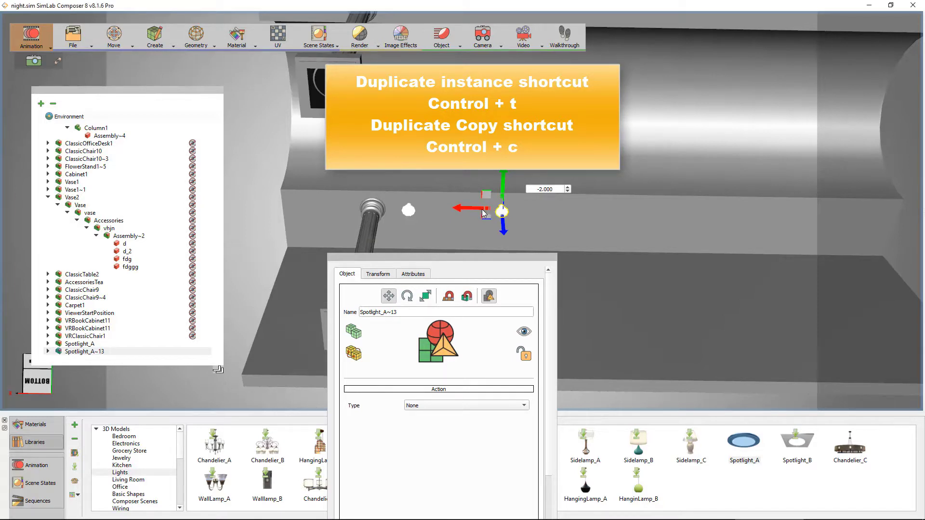
{"action": "key", "text": "ctrl+t"}
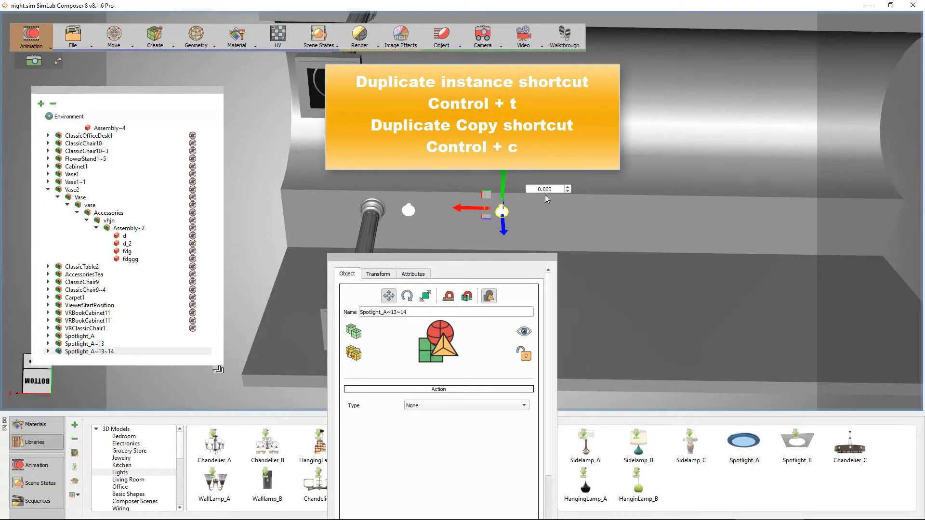
{"action": "double_click", "coordinate": [545, 190]}
{"action": "type", "text": "-2"}
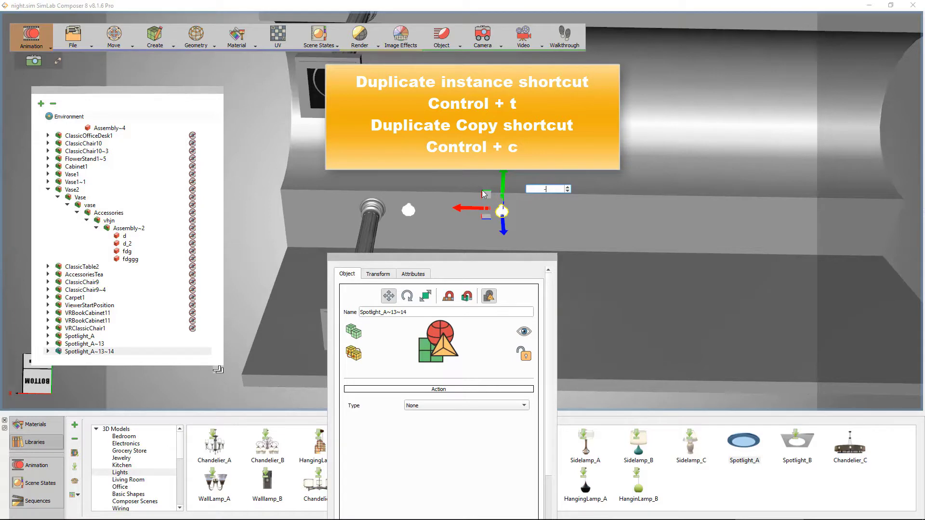
{"action": "key", "text": "Return"}
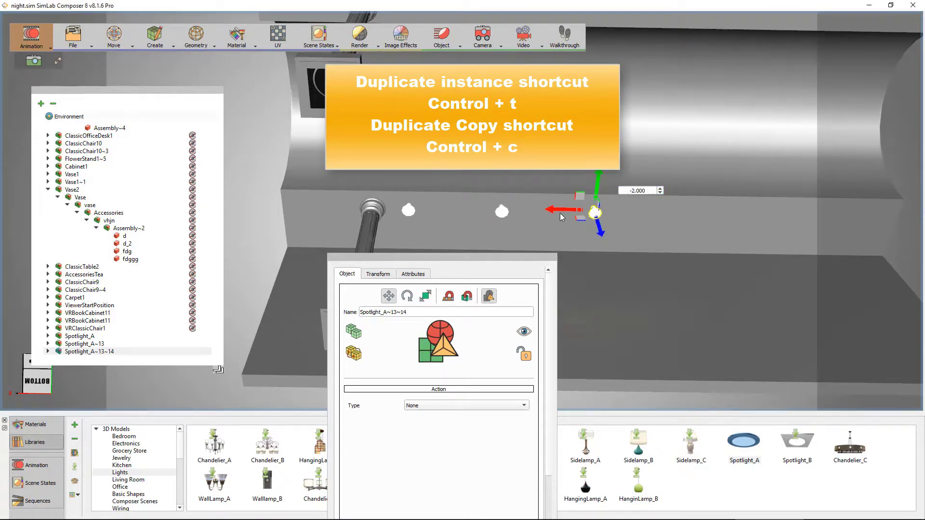
- Add three more spotlight copies, each shifted a further -2 along the beam
{"action": "key", "text": "ctrl+t"}
{"action": "double_click", "coordinate": [637, 191]}
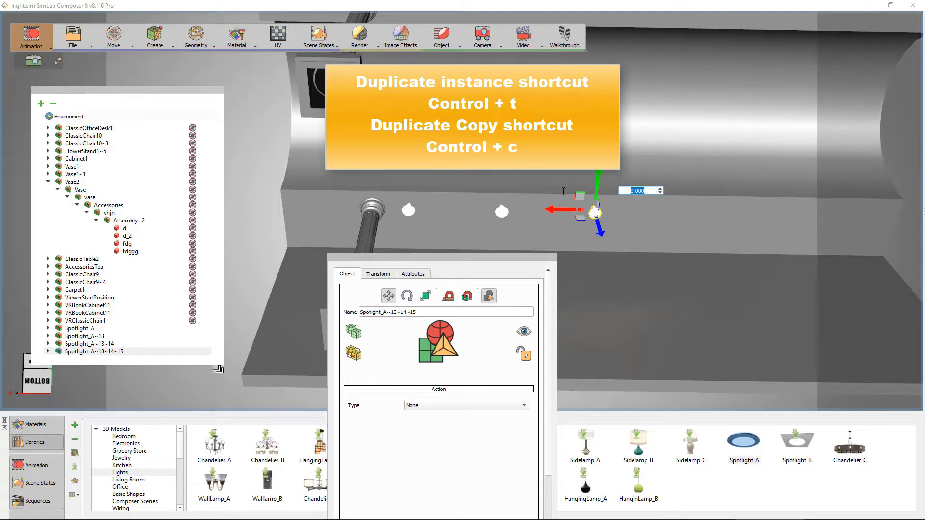
{"action": "type", "text": "-2"}
{"action": "key", "text": "Return"}
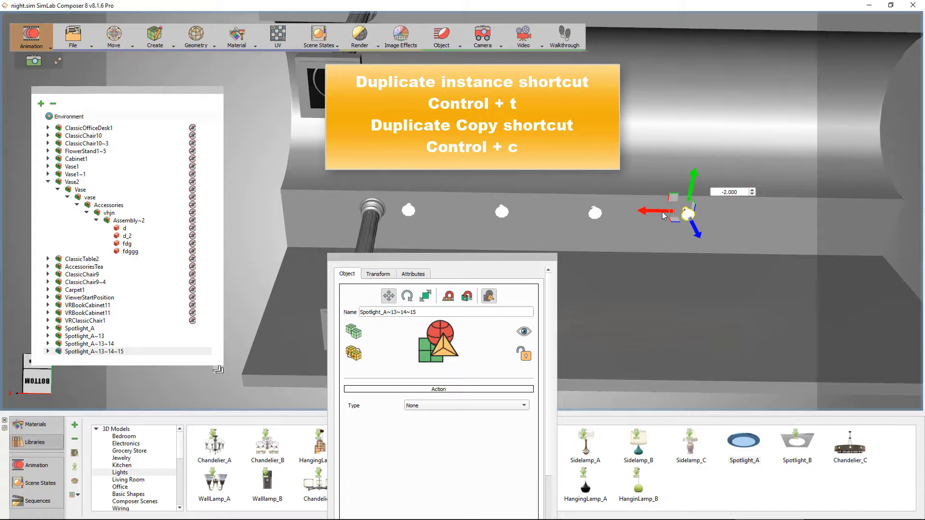
{"action": "key", "text": "ctrl+t"}
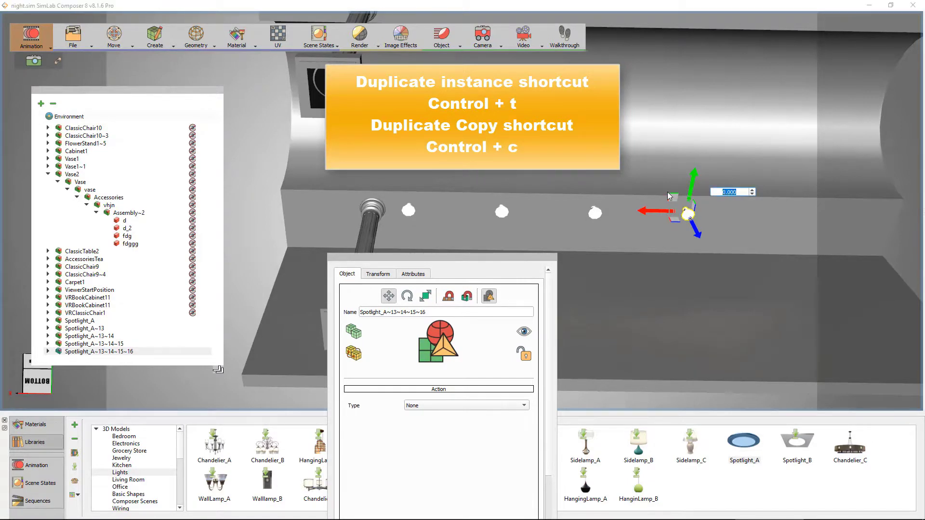
{"action": "type", "text": "-2"}
{"action": "key", "text": "Return"}
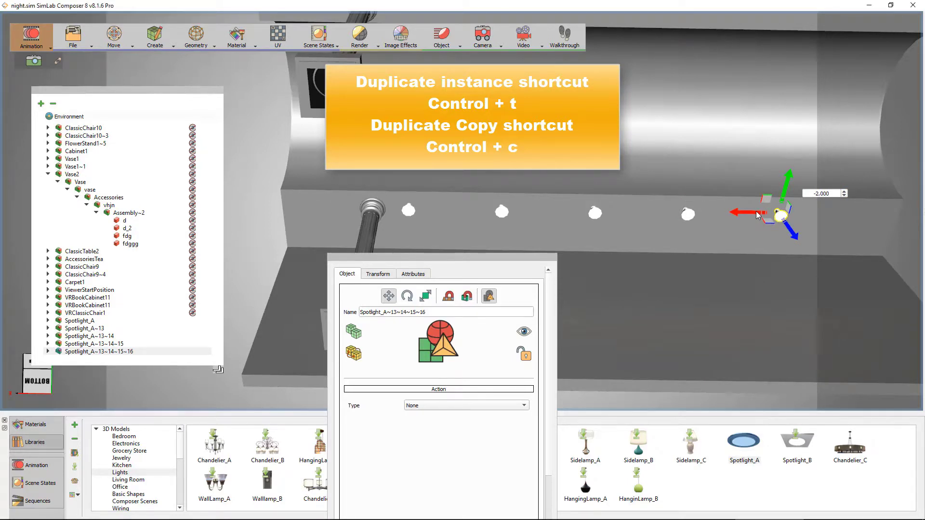
{"action": "key", "text": "ctrl+t"}
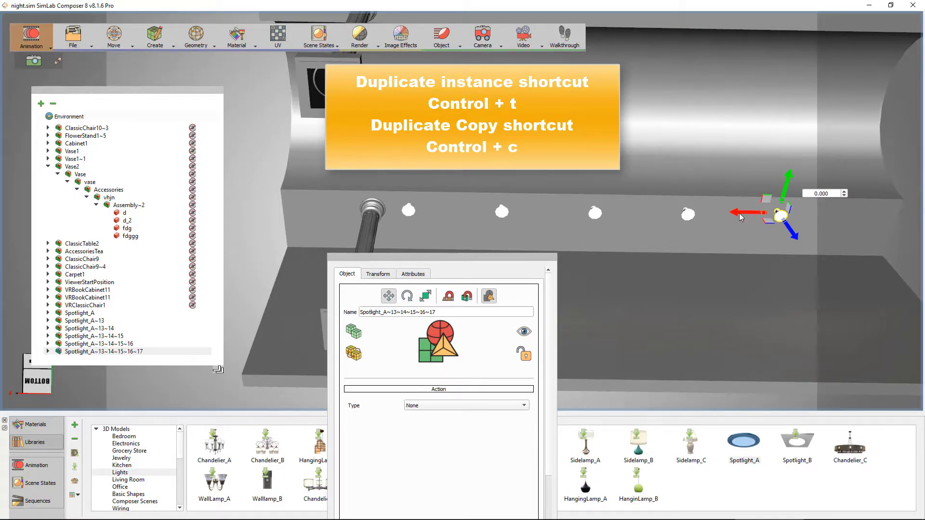
{"action": "double_click", "coordinate": [824, 194]}
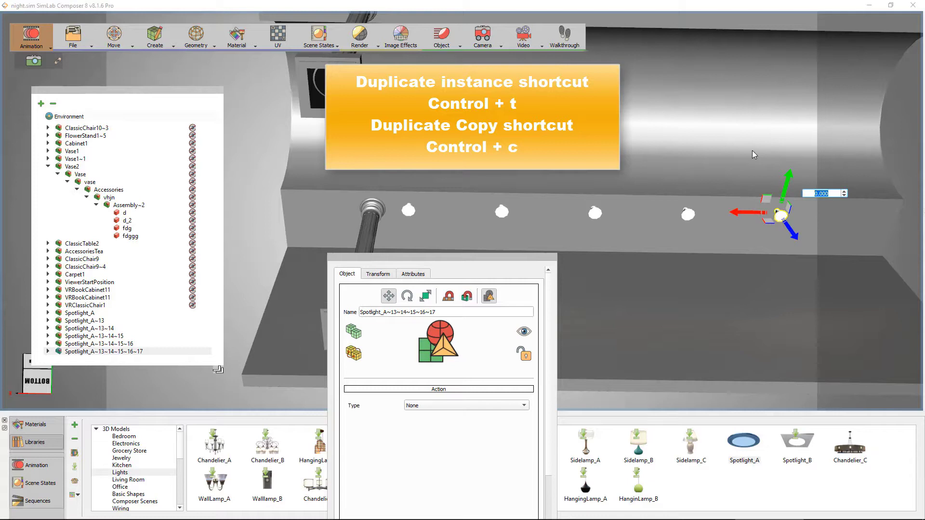
{"action": "type", "text": "-2"}
{"action": "key", "text": "Return"}
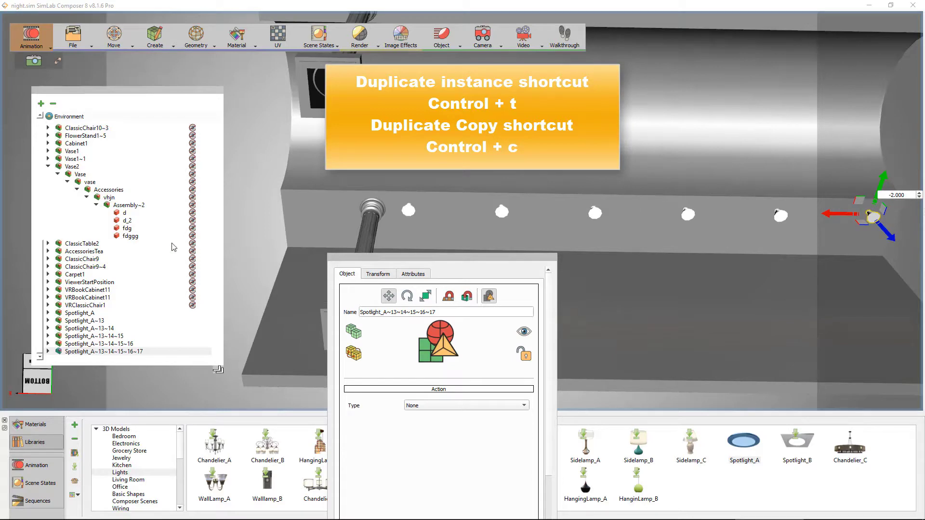
- Duplicate all six spotlights and move the copied row to the opposite column's beam
{"action": "left_click", "coordinate": [79, 313]}
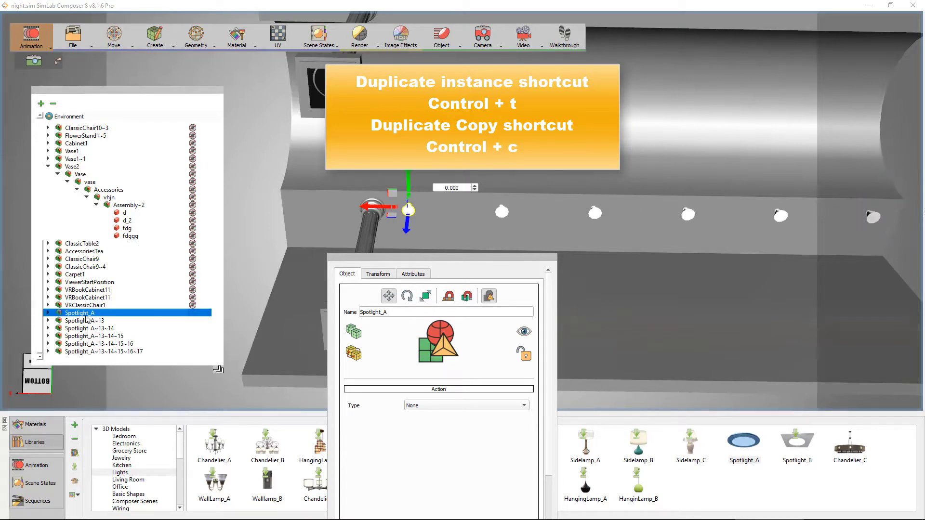
{"action": "left_click", "coordinate": [88, 351], "text": "shift"}
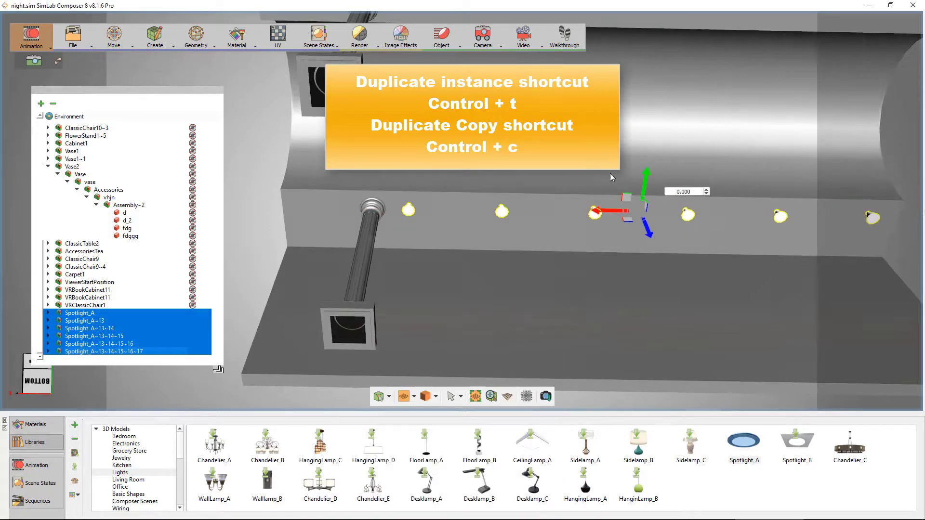
{"action": "mouse_move", "coordinate": [610, 172]}
{"action": "middle_mouse_down"}
{"action": "mouse_move", "coordinate": [736, 201]}
{"action": "mouse_move", "coordinate": [533, 187]}
{"action": "mouse_move", "coordinate": [677, 42]}
{"action": "mouse_move", "coordinate": [540, 171]}
{"action": "mouse_move", "coordinate": [602, 310]}
{"action": "mouse_move", "coordinate": [616, 403]}
{"action": "mouse_move", "coordinate": [619, 372]}
{"action": "mouse_move", "coordinate": [529, 280]}
{"action": "middle_mouse_up"}
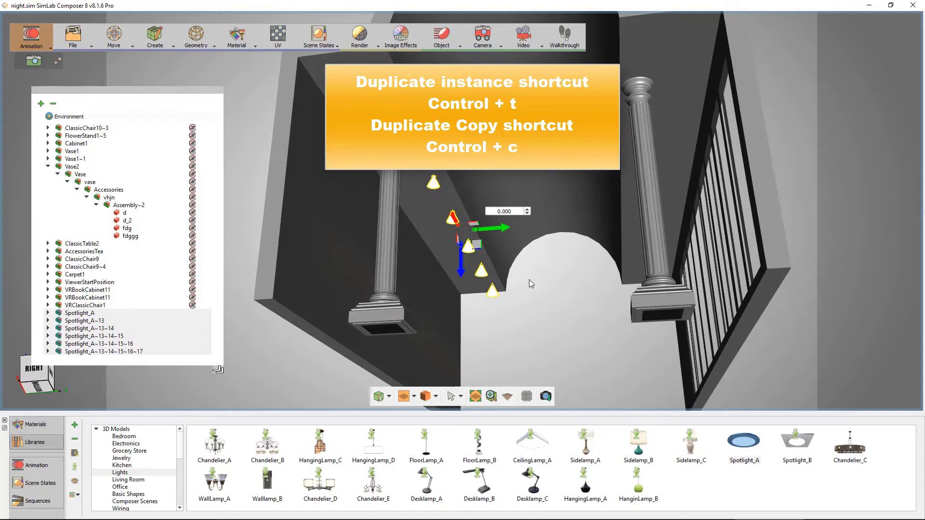
{"action": "key", "text": "ctrl+t"}
{"action": "mouse_move", "coordinate": [508, 231]}
{"action": "left_mouse_down"}
{"action": "mouse_move", "coordinate": [552, 218]}
{"action": "mouse_move", "coordinate": [681, 210]}
{"action": "left_mouse_up"}
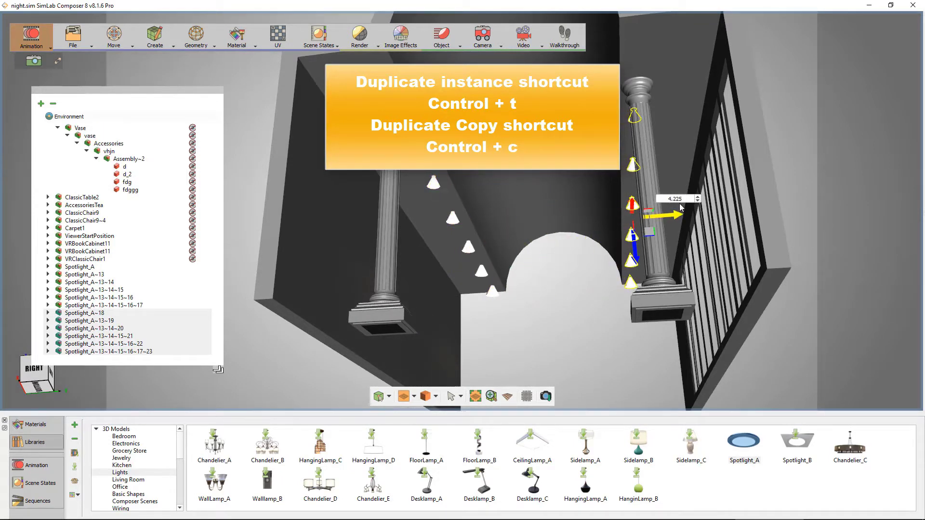
- Place Chandelier_C from the library in the middle of the hall
{"action": "middle_click_drag", "start_coordinate": [540, 244], "coordinate": [569, 274]}
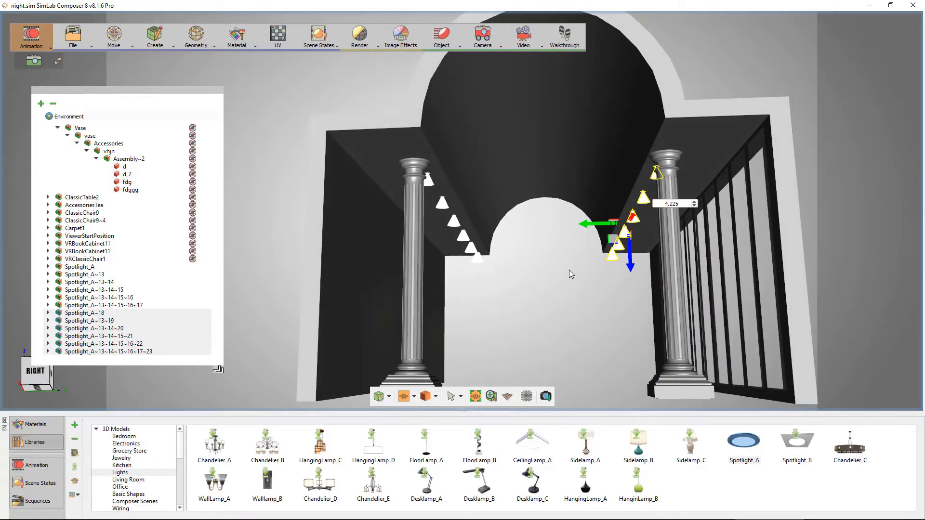
{"action": "left_click_drag", "start_coordinate": [849, 449], "coordinate": [731, 398]}
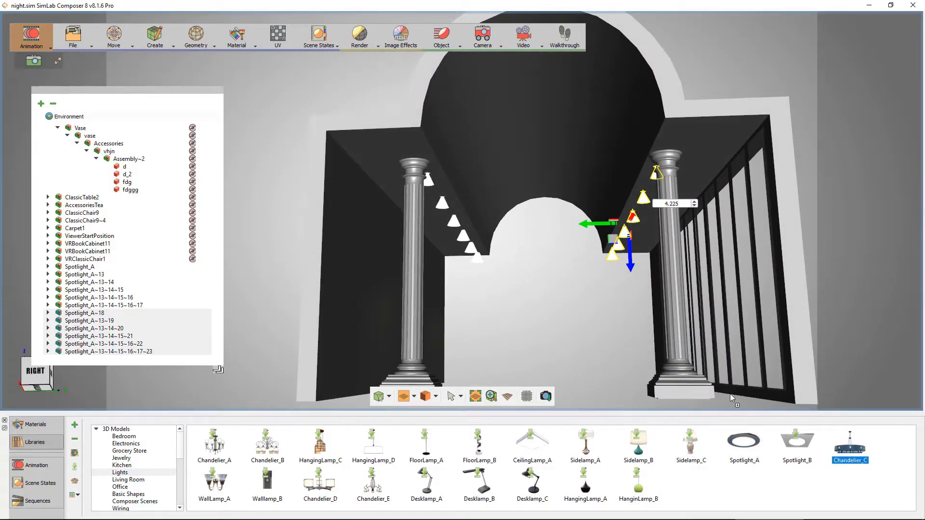
{"action": "left_click_drag", "start_coordinate": [553, 276], "coordinate": [553, 275]}
{"action": "scroll", "coordinate": [552, 202], "scroll_direction": "up", "scroll_amount": 3}
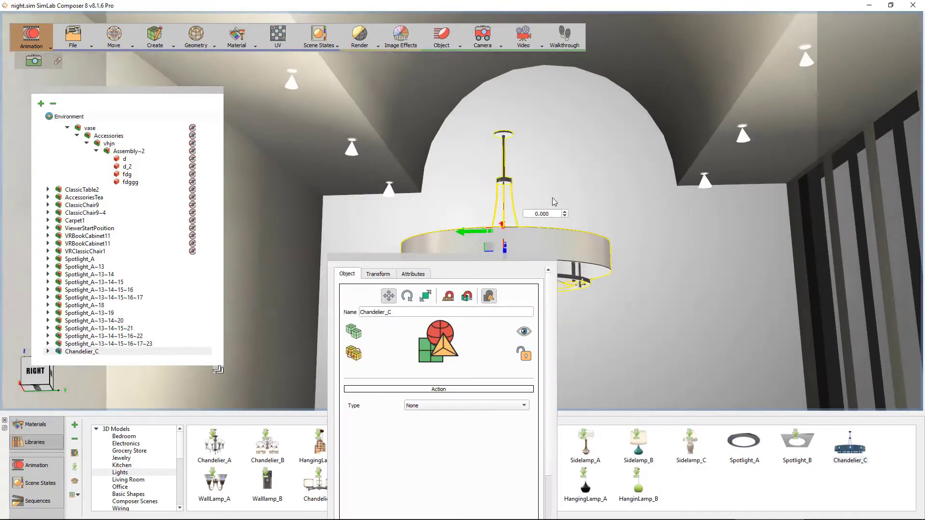
{"action": "scroll", "coordinate": [553, 198], "scroll_direction": "down", "scroll_amount": 3}
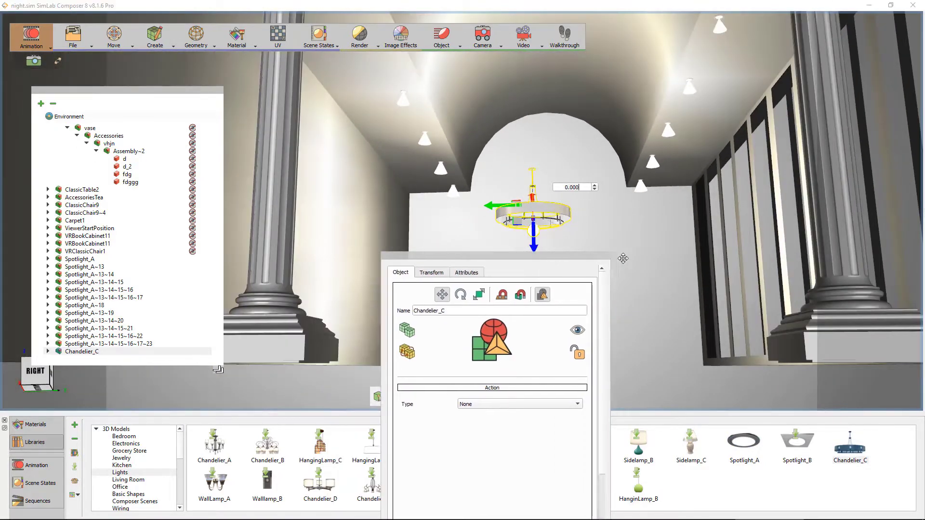
{"action": "mouse_move", "coordinate": [521, 261]}
{"action": "left_mouse_down"}
{"action": "mouse_move", "coordinate": [792, 237]}
{"action": "mouse_move", "coordinate": [795, 66]}
{"action": "left_mouse_up"}
- Split the viewport into two views, with the right one showing the Left side view
{"action": "left_click", "coordinate": [415, 396]}
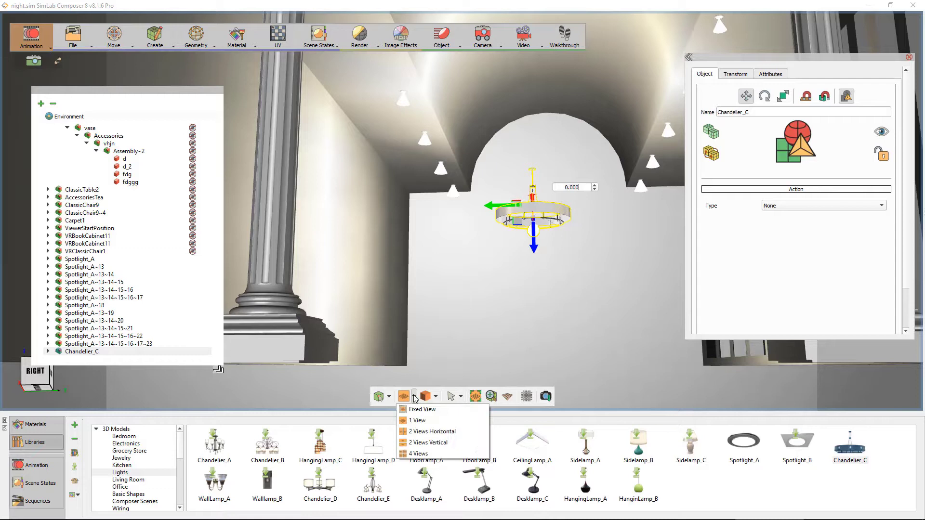
{"action": "left_click", "coordinate": [432, 432]}
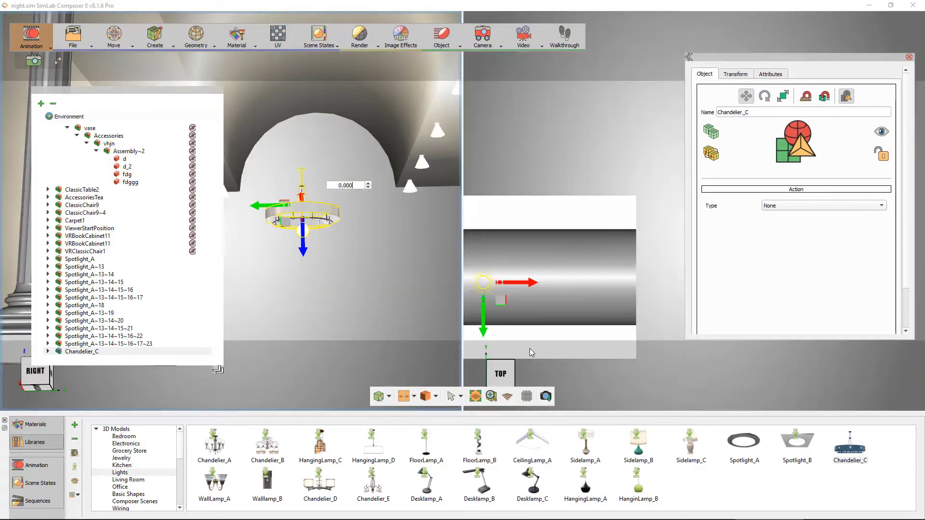
{"action": "left_click_drag", "start_coordinate": [510, 363], "coordinate": [500, 383]}
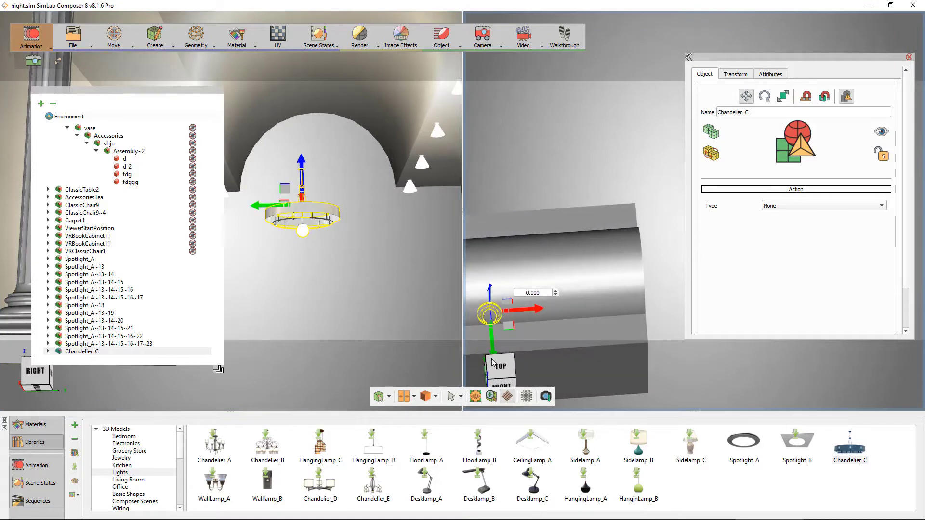
{"action": "left_click", "coordinate": [500, 384]}
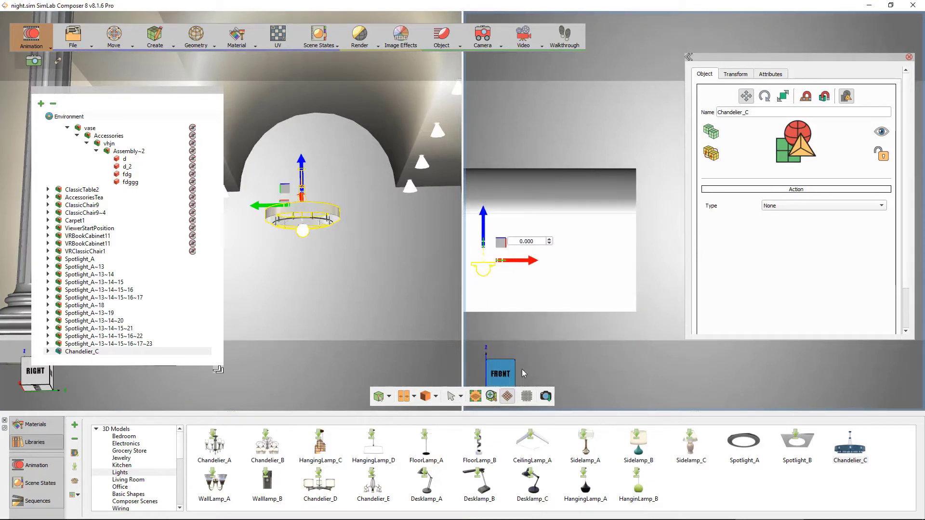
{"action": "left_click", "coordinate": [488, 373]}
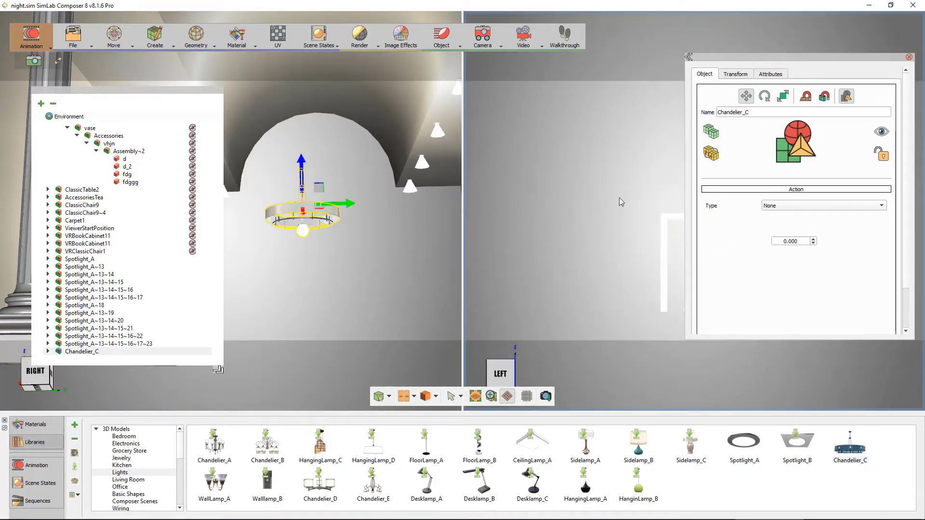
{"action": "left_click", "coordinate": [909, 58]}
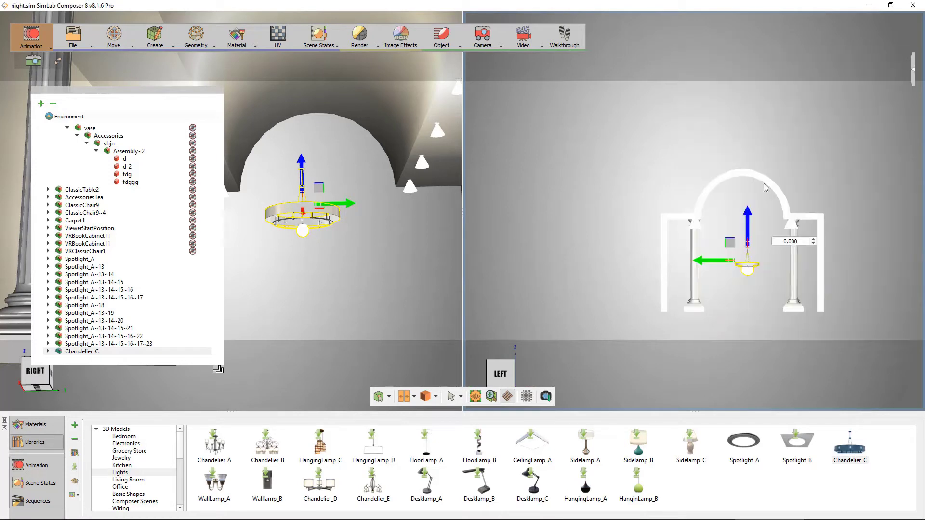
{"action": "scroll", "coordinate": [762, 223], "scroll_direction": "up", "scroll_amount": 2}
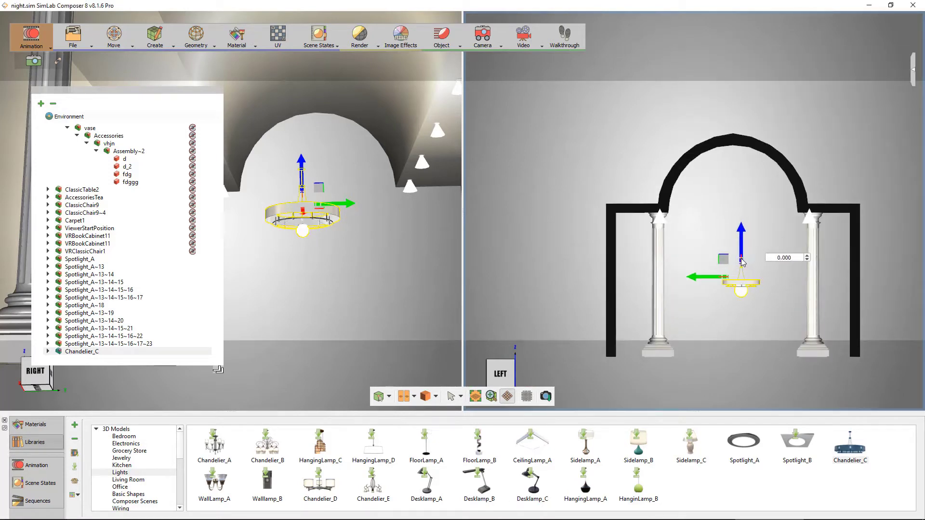
- Raise Chandelier_C to the top of the arch and centre it beneath the opening
{"action": "mouse_move", "coordinate": [744, 239]}
{"action": "left_mouse_down"}
{"action": "mouse_move", "coordinate": [742, 250]}
{"action": "mouse_move", "coordinate": [730, 220]}
{"action": "mouse_move", "coordinate": [702, 231]}
{"action": "mouse_move", "coordinate": [809, 173]}
{"action": "left_mouse_up"}
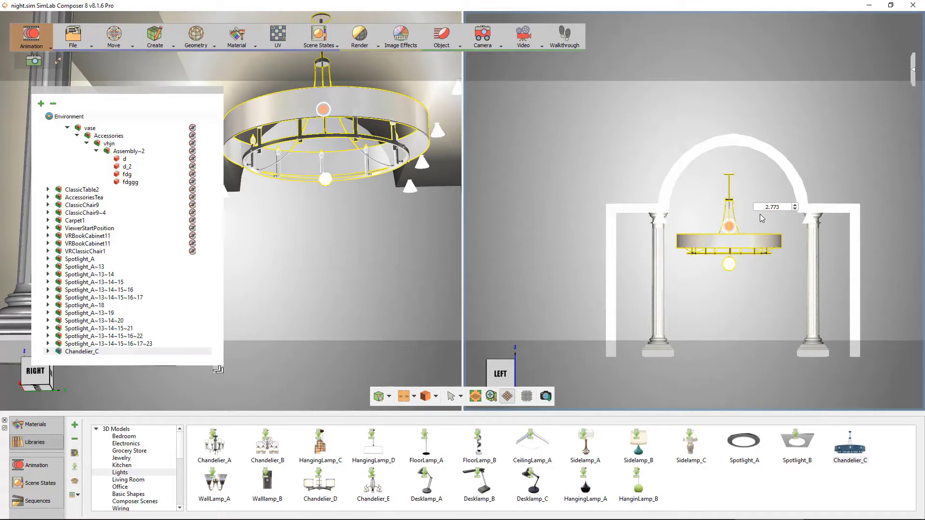
{"action": "left_click", "coordinate": [729, 227]}
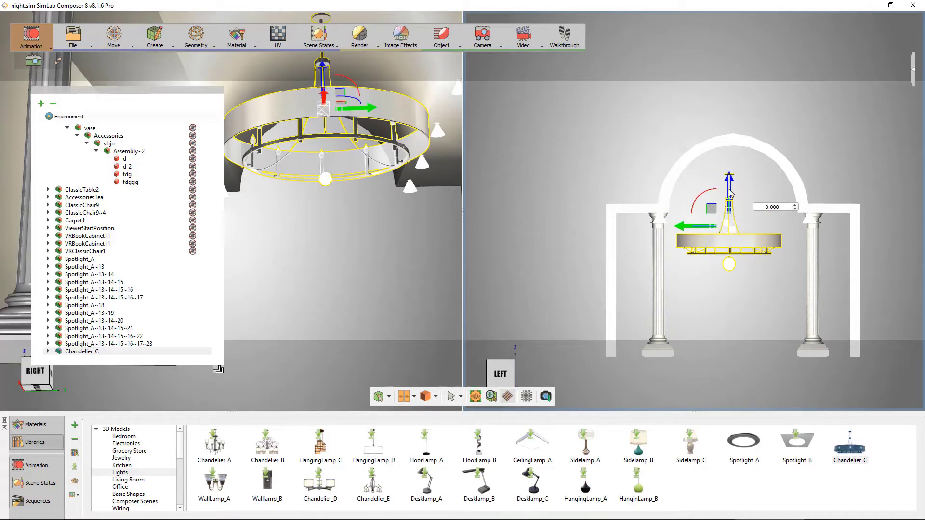
{"action": "left_click_drag", "start_coordinate": [729, 189], "coordinate": [733, 139]}
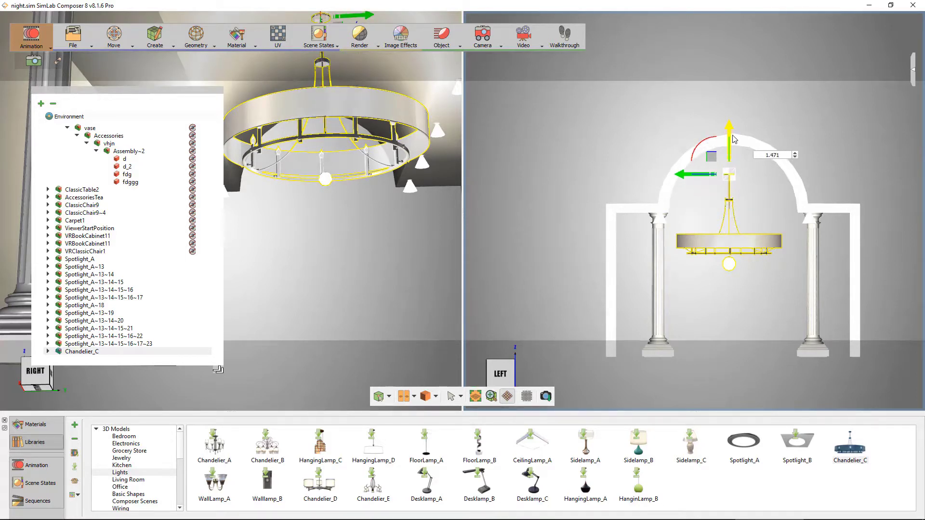
{"action": "scroll", "coordinate": [733, 139], "scroll_direction": "up", "scroll_amount": 4}
{"action": "scroll", "coordinate": [730, 159], "scroll_direction": "up", "scroll_amount": 4}
{"action": "scroll", "coordinate": [722, 188], "scroll_direction": "up", "scroll_amount": 3}
{"action": "scroll", "coordinate": [720, 216], "scroll_direction": "up", "scroll_amount": 2}
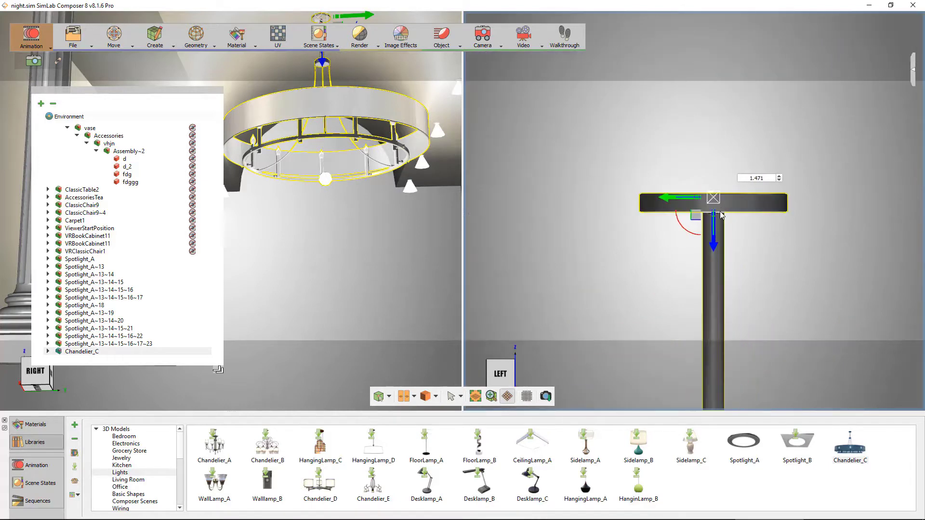
{"action": "left_click_drag", "start_coordinate": [715, 226], "coordinate": [715, 225]}
{"action": "scroll", "coordinate": [716, 225], "scroll_direction": "down", "scroll_amount": 3}
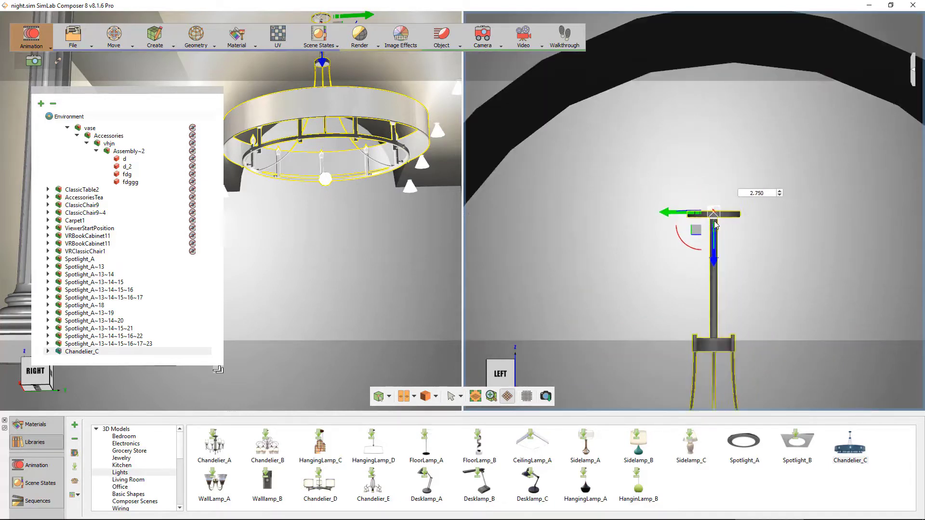
{"action": "scroll", "coordinate": [716, 225], "scroll_direction": "down", "scroll_amount": 3}
{"action": "scroll", "coordinate": [715, 224], "scroll_direction": "down", "scroll_amount": 3}
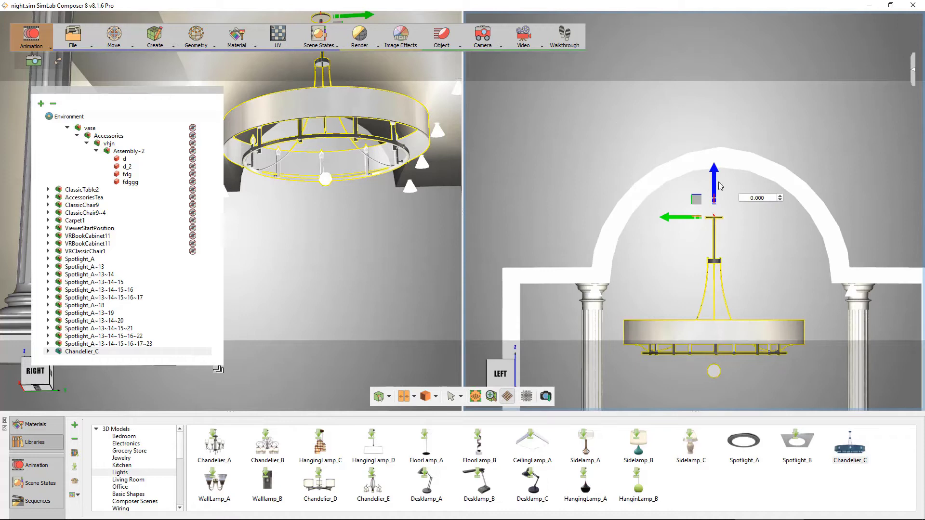
{"action": "left_click_drag", "start_coordinate": [714, 204], "coordinate": [727, 157]}
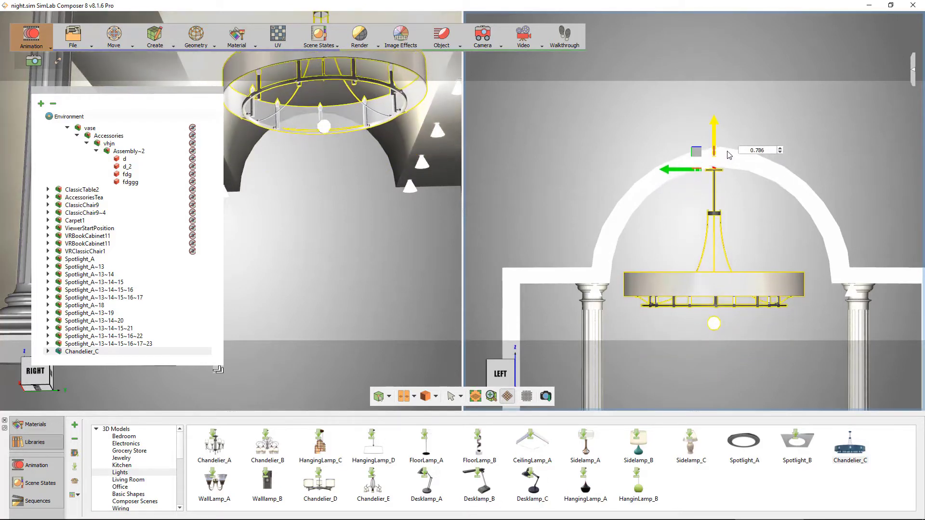
{"action": "left_click_drag", "start_coordinate": [680, 171], "coordinate": [687, 168]}
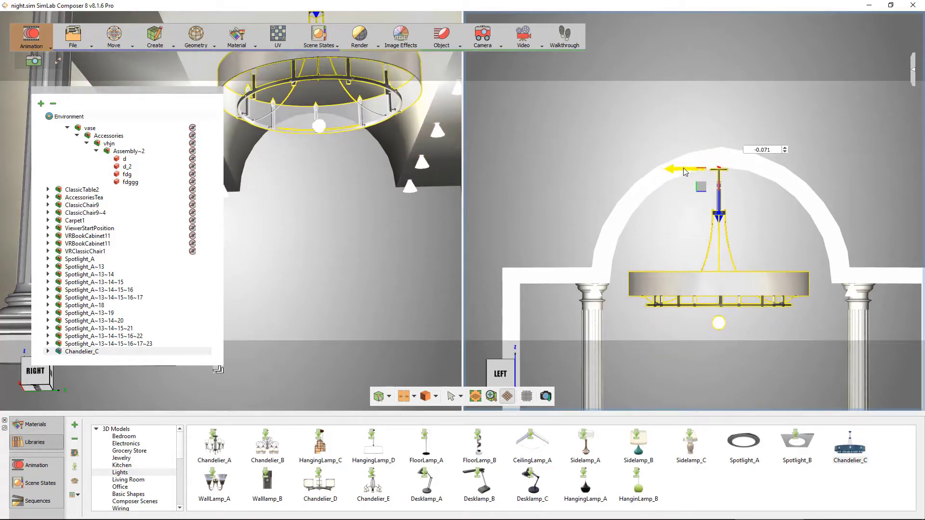
{"action": "left_click", "coordinate": [722, 323]}
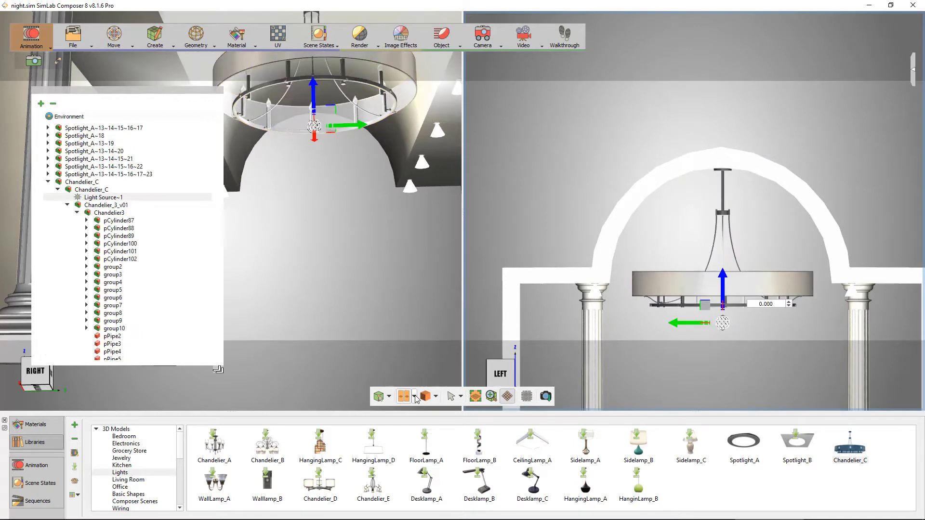
- Return to a single perspective view and look up at the chandelier and furniture
{"action": "left_click", "coordinate": [414, 396]}
{"action": "left_click", "coordinate": [417, 420]}
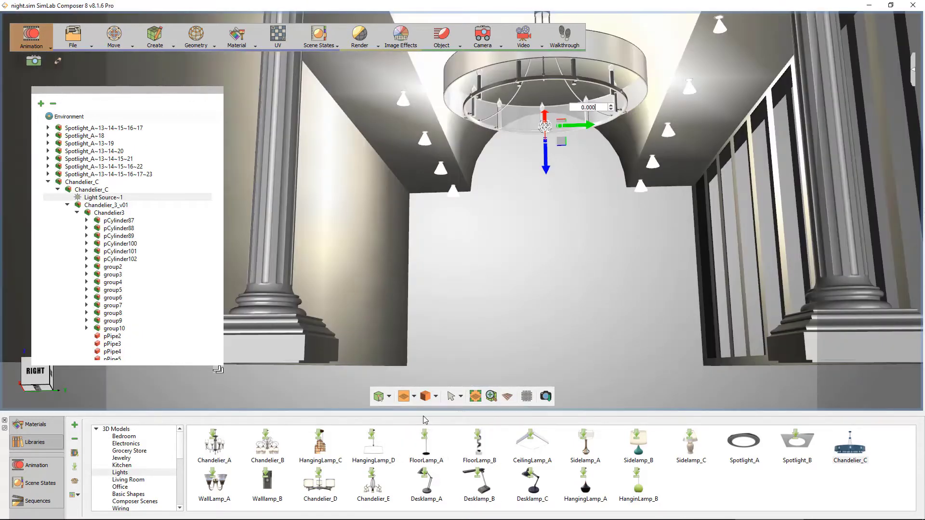
{"action": "left_click", "coordinate": [527, 213]}
{"action": "mouse_move", "coordinate": [535, 196]}
{"action": "right_mouse_down"}
{"action": "mouse_move", "coordinate": [538, 239]}
{"action": "mouse_move", "coordinate": [589, 257]}
{"action": "right_mouse_up"}
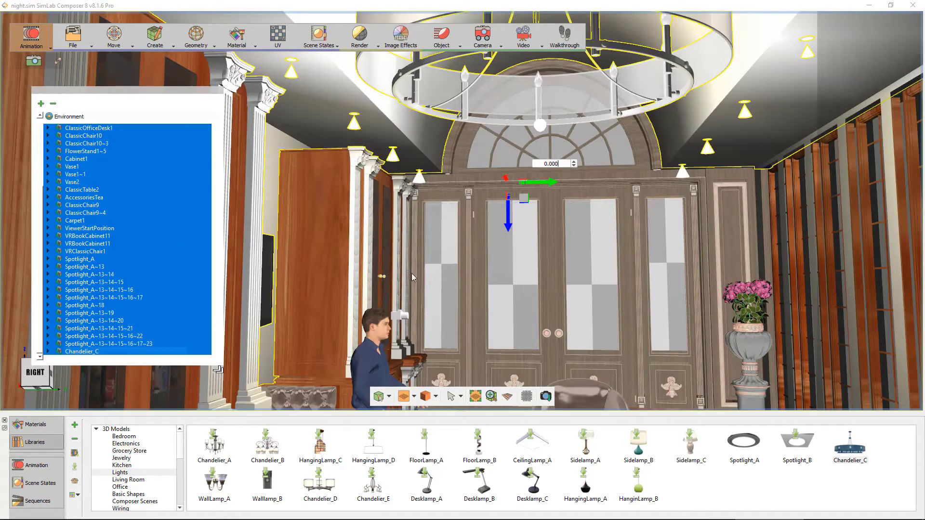
{"action": "left_click", "coordinate": [412, 274]}
{"action": "mouse_move", "coordinate": [441, 270]}
{"action": "right_mouse_down"}
{"action": "mouse_move", "coordinate": [473, 231]}
{"action": "mouse_move", "coordinate": [527, 258]}
{"action": "mouse_move", "coordinate": [555, 254]}
{"action": "right_mouse_up"}
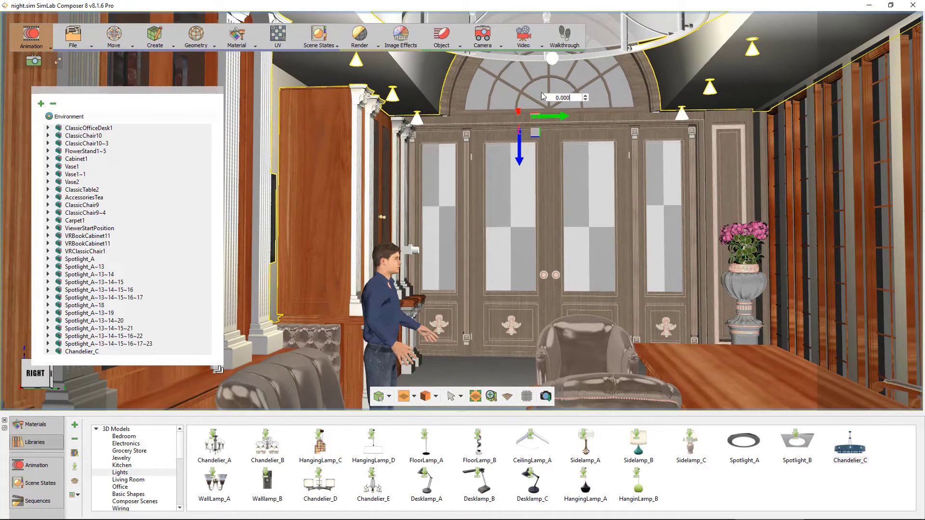
- Lower the environment's HDR Brightness to about 0.1
{"action": "left_click", "coordinate": [591, 171]}
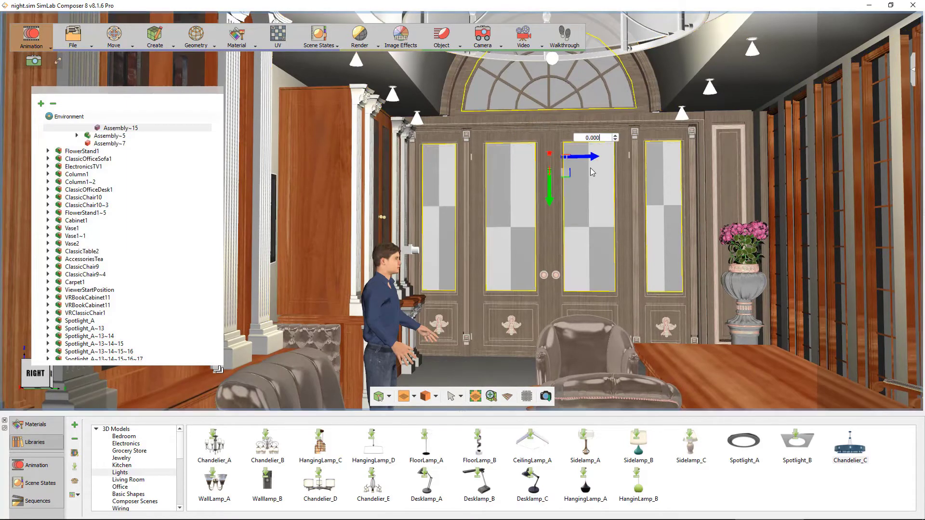
{"action": "left_click", "coordinate": [554, 62]}
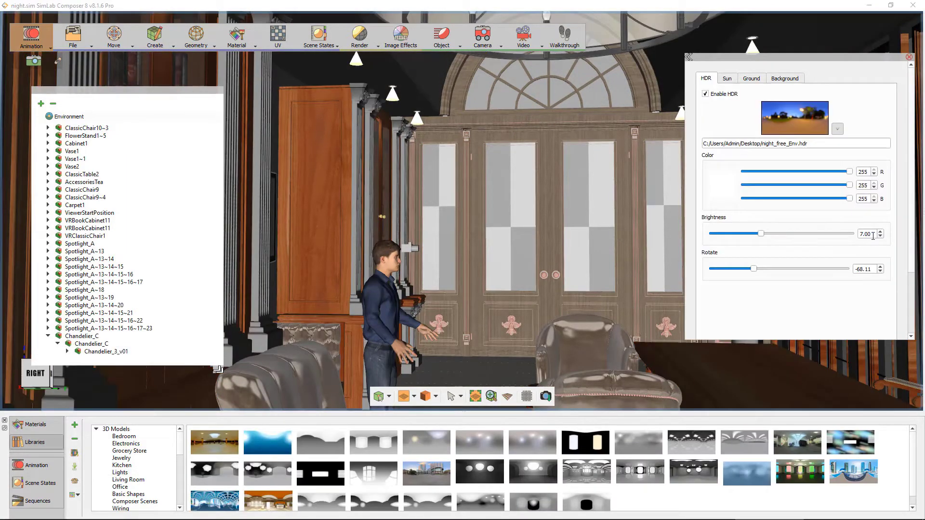
{"action": "double_click", "coordinate": [867, 234]}
{"action": "type", "text": "."}
{"action": "type", "text": "17"}
{"action": "key", "text": "Return"}
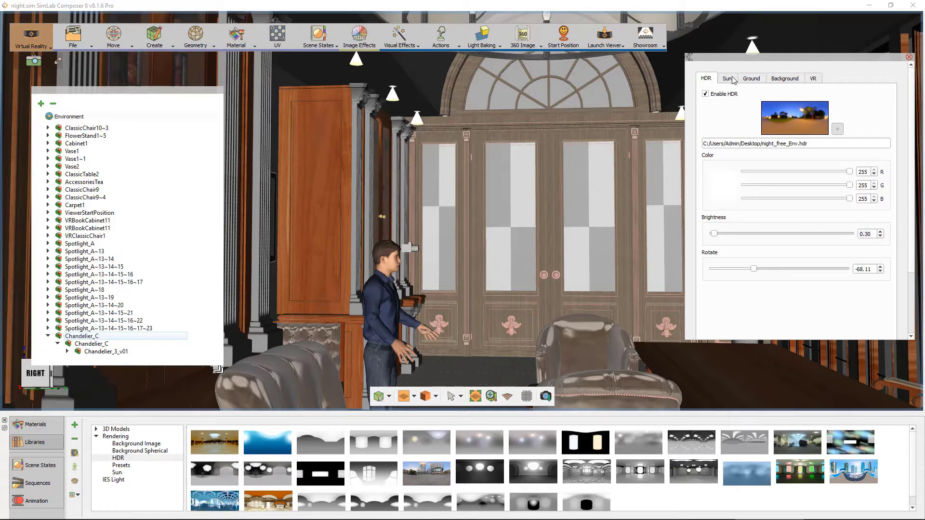
- Set Sky and Sun Strength to 0 and the background to a single black colour
{"action": "left_click", "coordinate": [727, 78]}
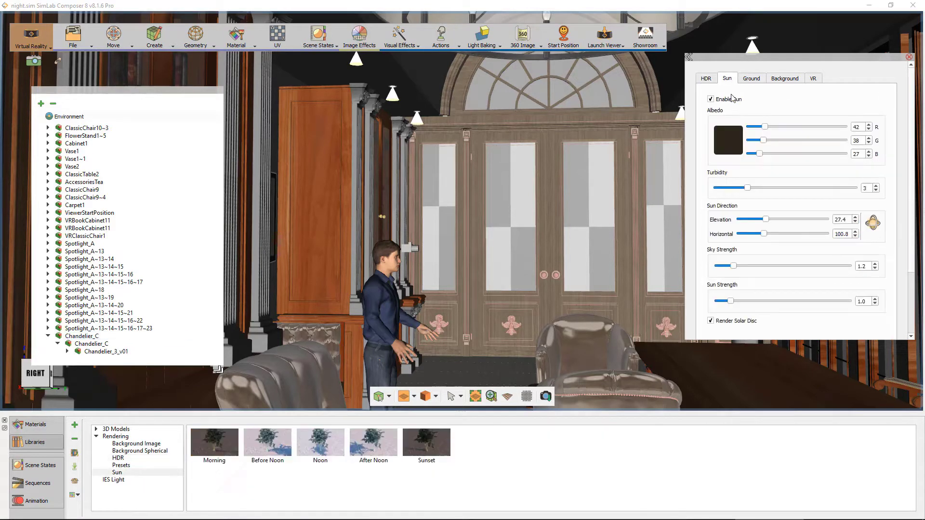
{"action": "double_click", "coordinate": [864, 266]}
{"action": "type", "text": "0"}
{"action": "double_click", "coordinate": [861, 301]}
{"action": "type", "text": "0"}
{"action": "key", "text": "Return"}
{"action": "left_click", "coordinate": [784, 78]}
{"action": "left_click", "coordinate": [793, 99]}
{"action": "left_click", "coordinate": [763, 110]}
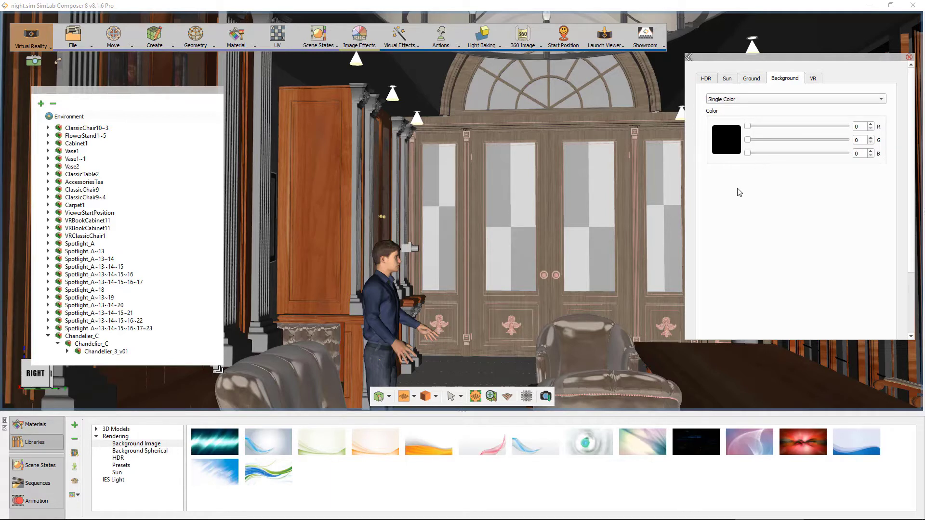
- Launch the night scene in VR Viewer Desktop Mode and look around the room
{"action": "left_click", "coordinate": [605, 45]}
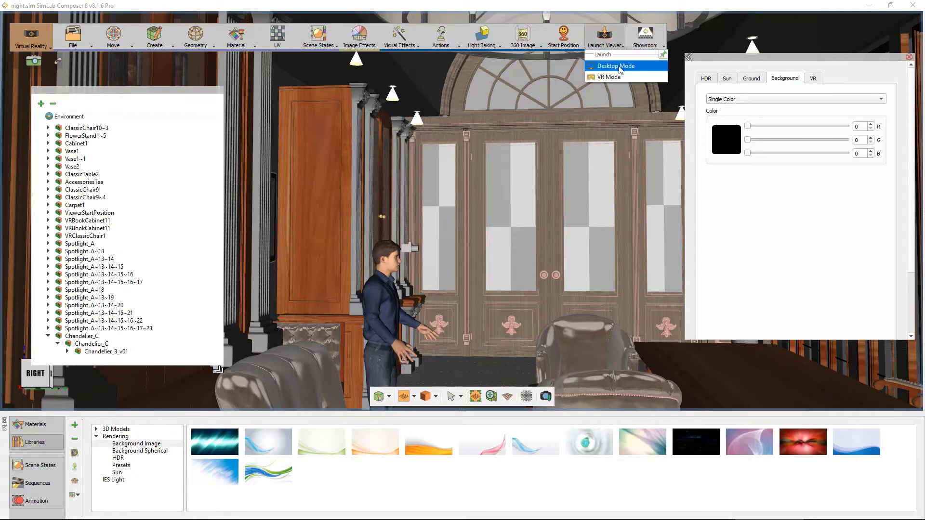
{"action": "left_click", "coordinate": [615, 65]}
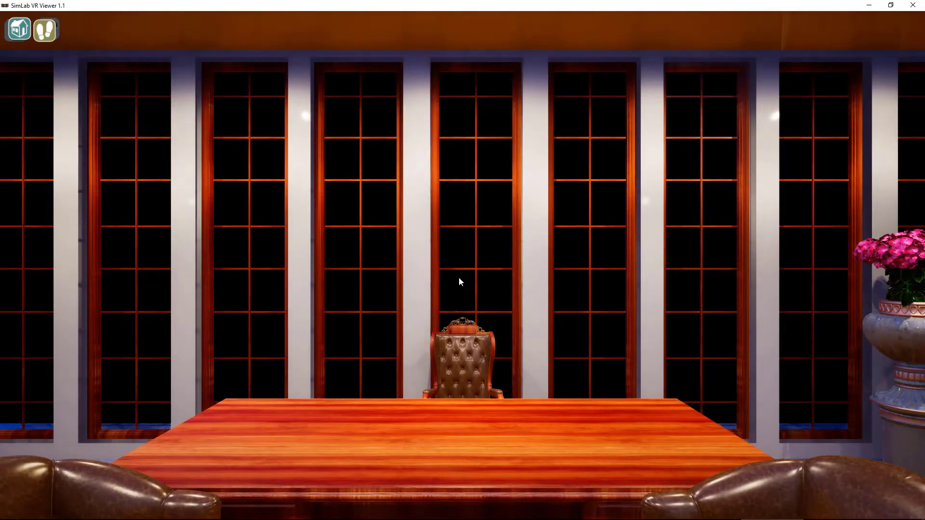
{"action": "left_click_drag", "start_coordinate": [460, 277], "coordinate": [290, 282]}
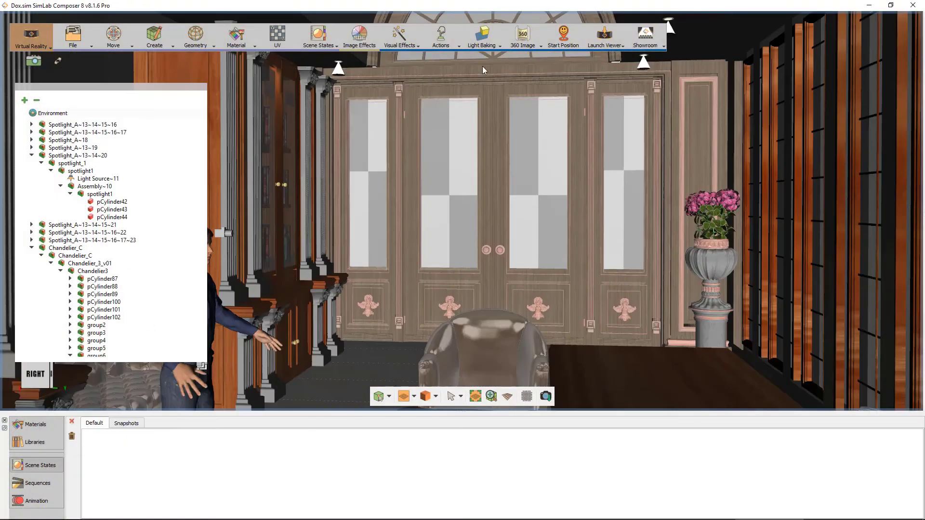
- Capture a scene state named Night, excluding Transform, Visibility and Camera
{"action": "left_click", "coordinate": [329, 36]}
{"action": "left_click", "coordinate": [332, 65]}
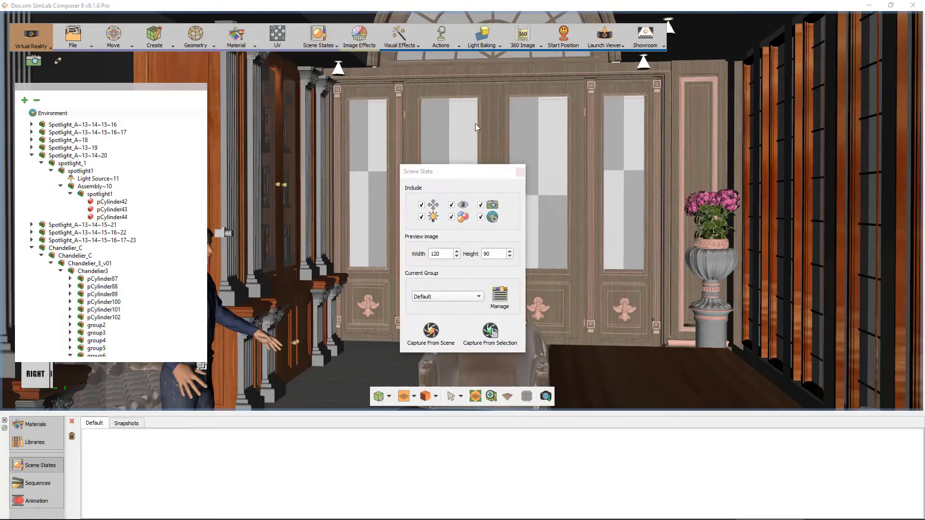
{"action": "left_click", "coordinate": [480, 206]}
{"action": "left_click", "coordinate": [451, 205]}
{"action": "left_click", "coordinate": [422, 205]}
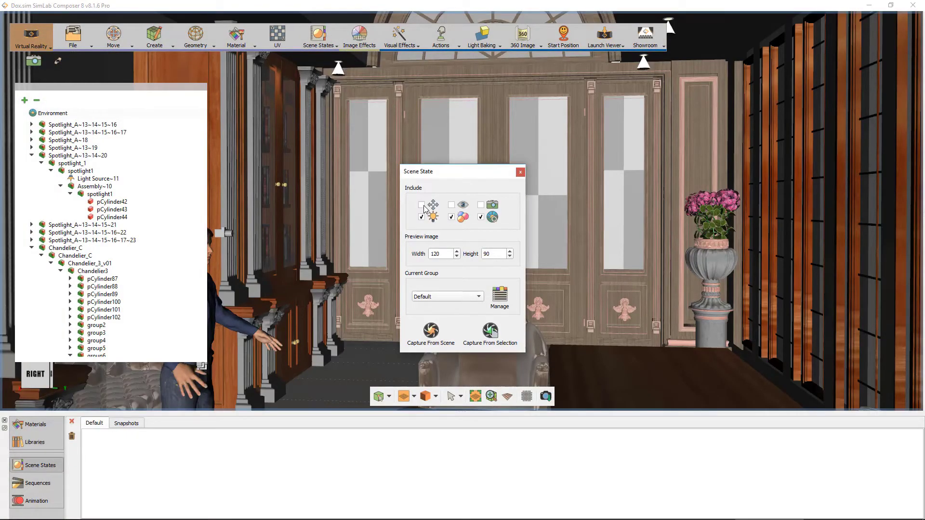
{"action": "left_click", "coordinate": [432, 334]}
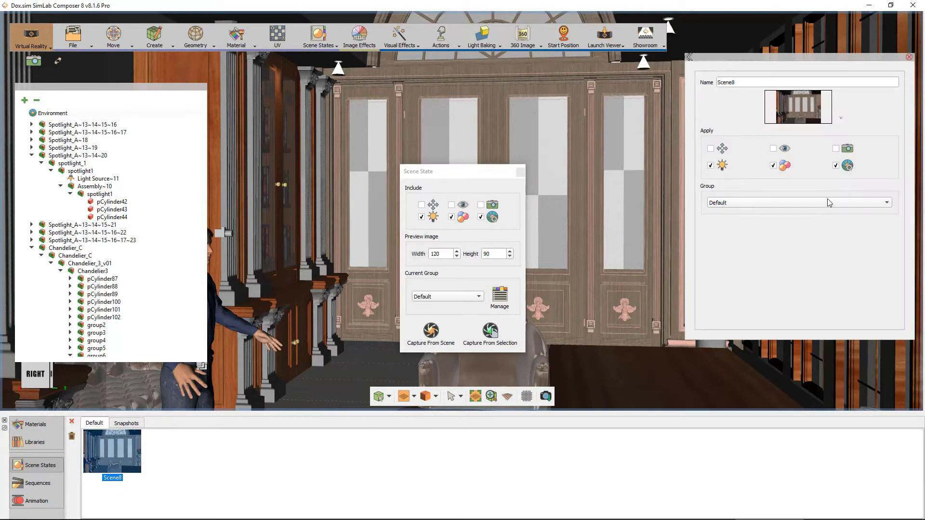
{"action": "double_click", "coordinate": [746, 83]}
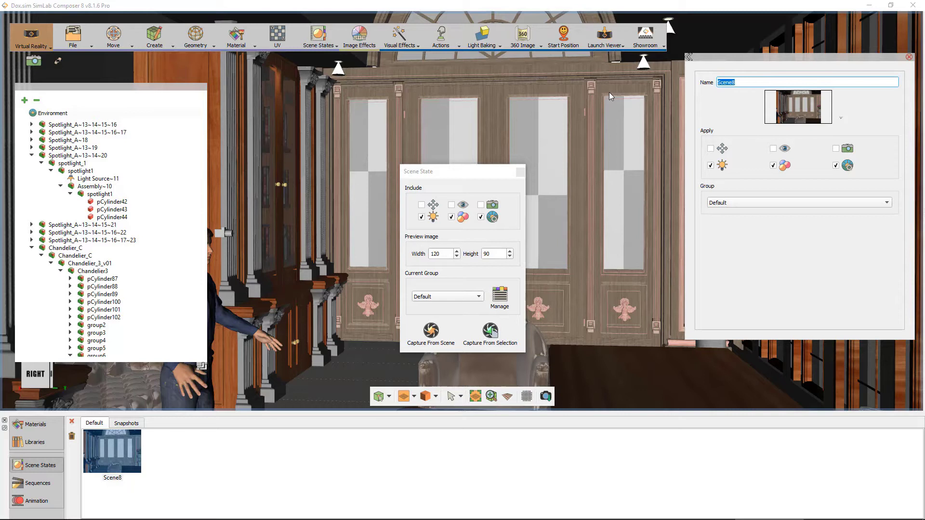
{"action": "type", "text": "Night"}
{"action": "left_click", "coordinate": [194, 91]}
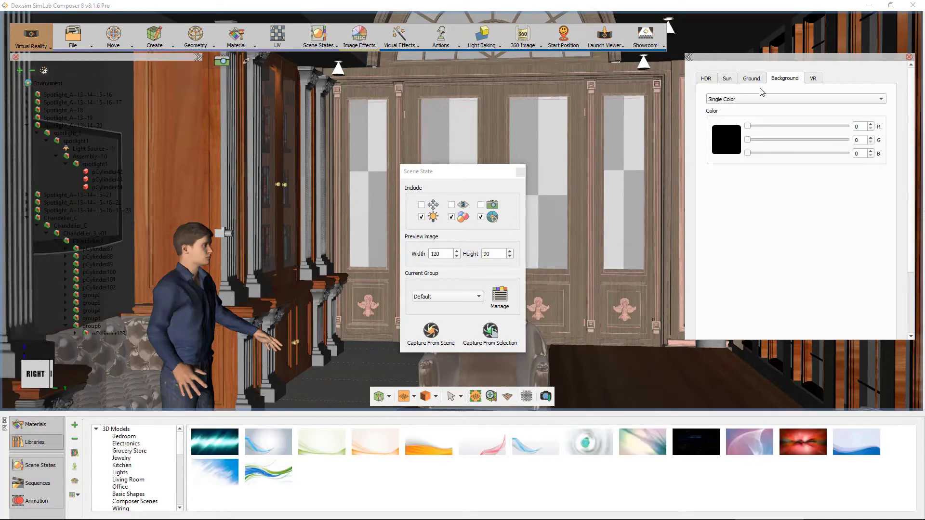
- Use the environment as background, with Sky and Sun Strength 1 and the solar disc shown
{"action": "left_click", "coordinate": [761, 100]}
{"action": "left_click", "coordinate": [752, 92]}
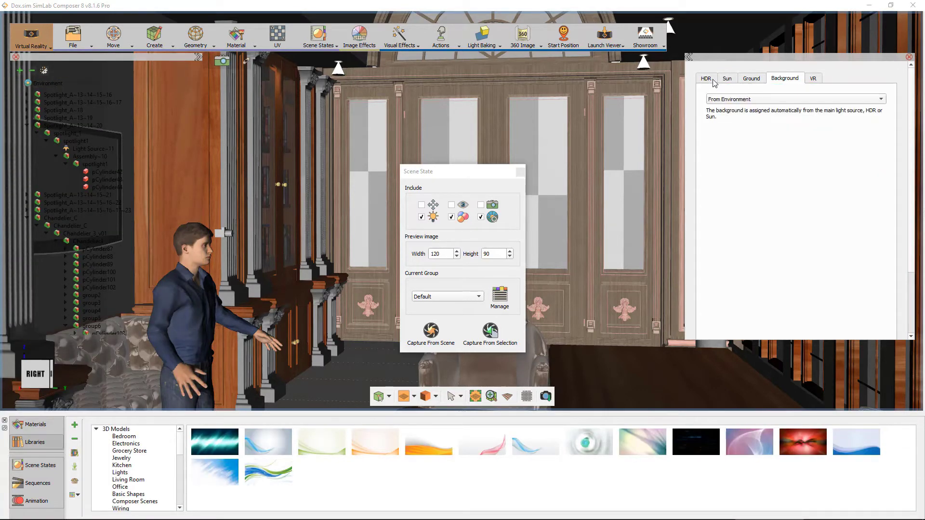
{"action": "left_click", "coordinate": [707, 78]}
{"action": "left_click", "coordinate": [727, 78]}
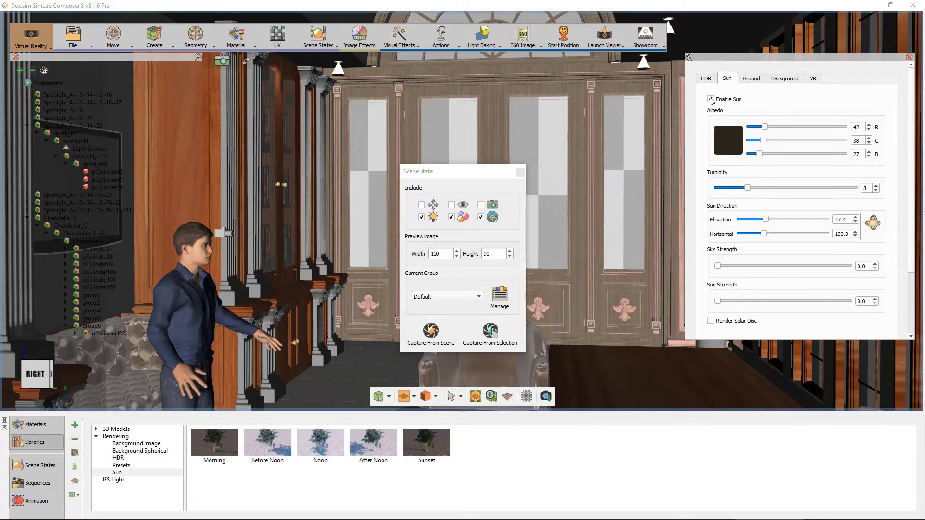
{"action": "double_click", "coordinate": [863, 266]}
{"action": "type", "text": "1"}
{"action": "double_click", "coordinate": [862, 300]}
{"action": "type", "text": "1"}
{"action": "left_click", "coordinate": [711, 321]}
- Set the interior light's Power and its emitter Strength to 0
{"action": "left_click", "coordinate": [340, 72]}
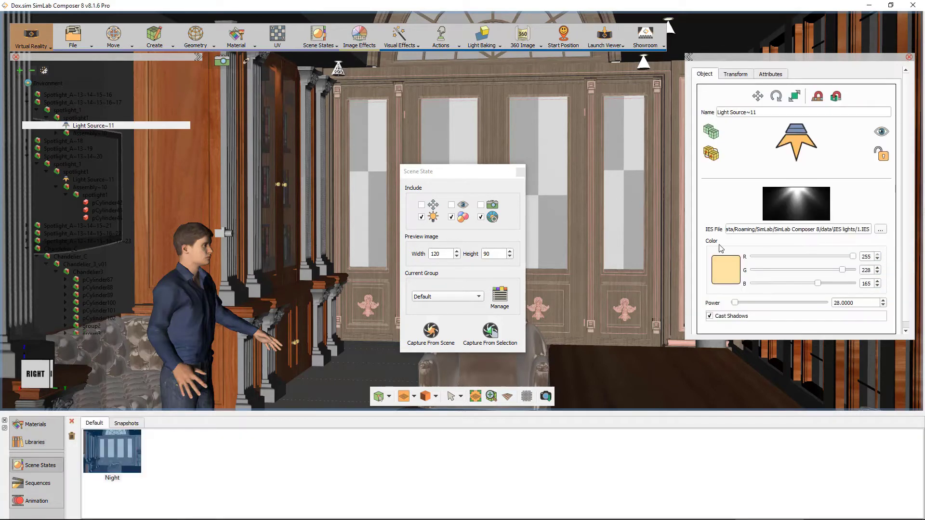
{"action": "double_click", "coordinate": [855, 303]}
{"action": "type", "text": "00"}
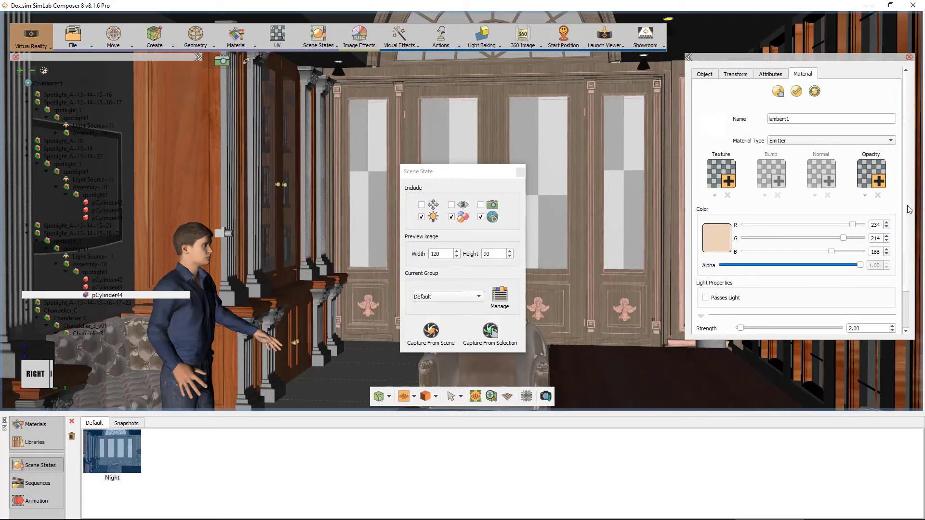
{"action": "scroll", "coordinate": [909, 210], "scroll_direction": "down", "scroll_amount": 3}
{"action": "left_click", "coordinate": [880, 285]}
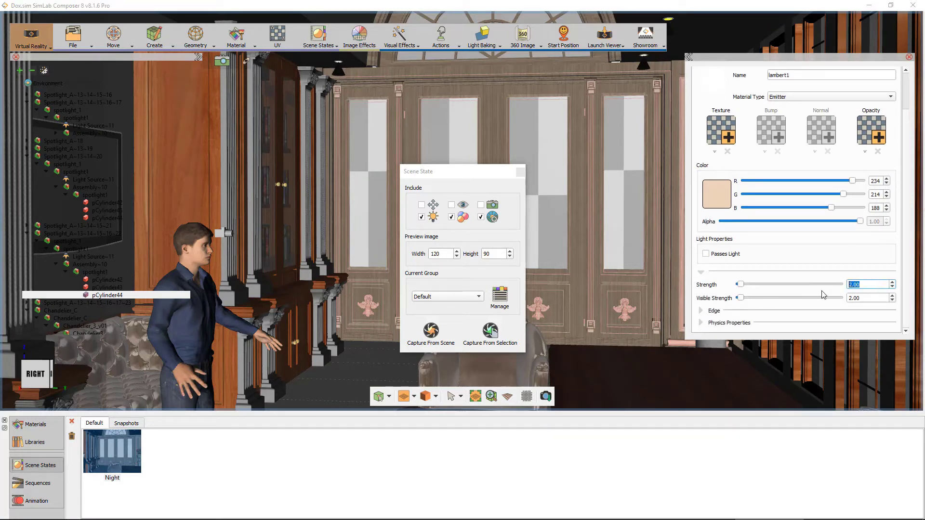
{"action": "type", "text": "0"}
{"action": "left_click", "coordinate": [867, 298]}
{"action": "type", "text": "1"}
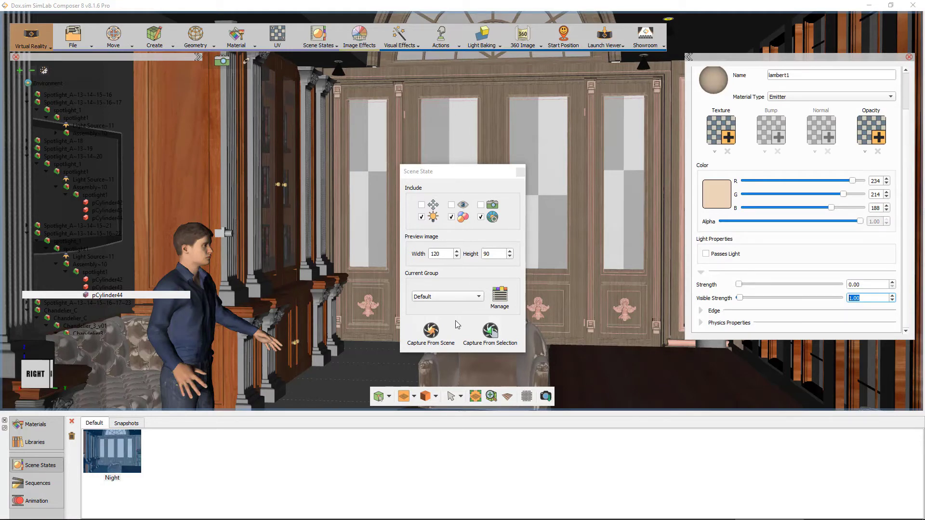
- Capture the daylight setup as a new scene state named Day
{"action": "left_click", "coordinate": [433, 332]}
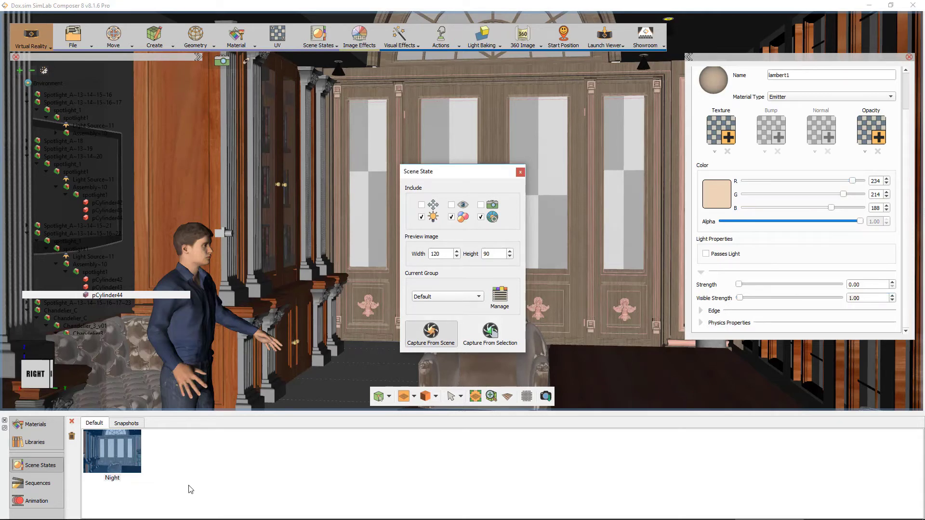
{"action": "left_click", "coordinate": [174, 452]}
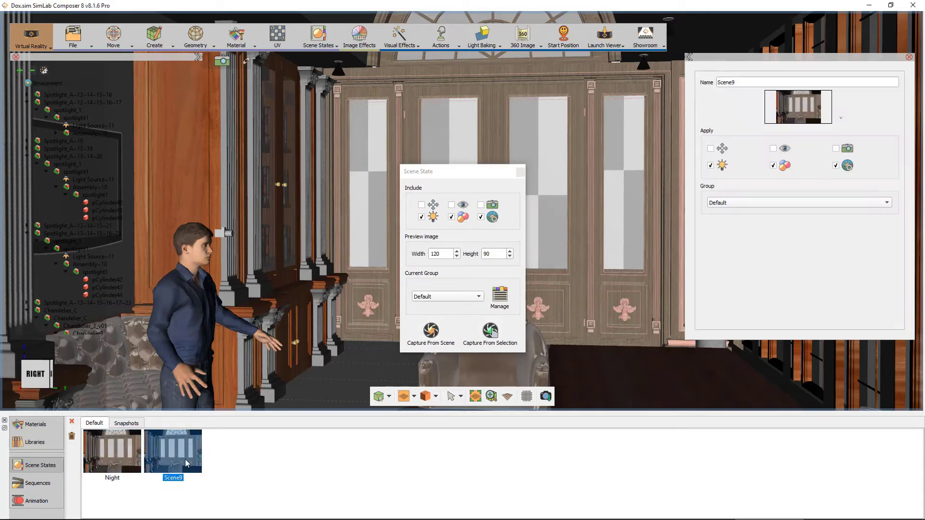
{"action": "double_click", "coordinate": [734, 82]}
{"action": "type", "text": "Day"}
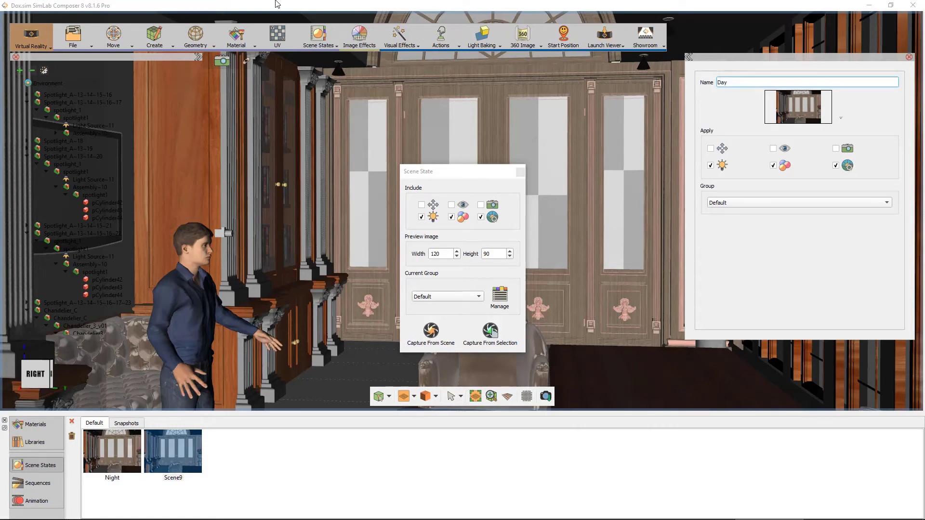
{"action": "key", "text": "Return"}
{"action": "scroll", "coordinate": [611, 250], "scroll_direction": "up", "scroll_amount": 3}
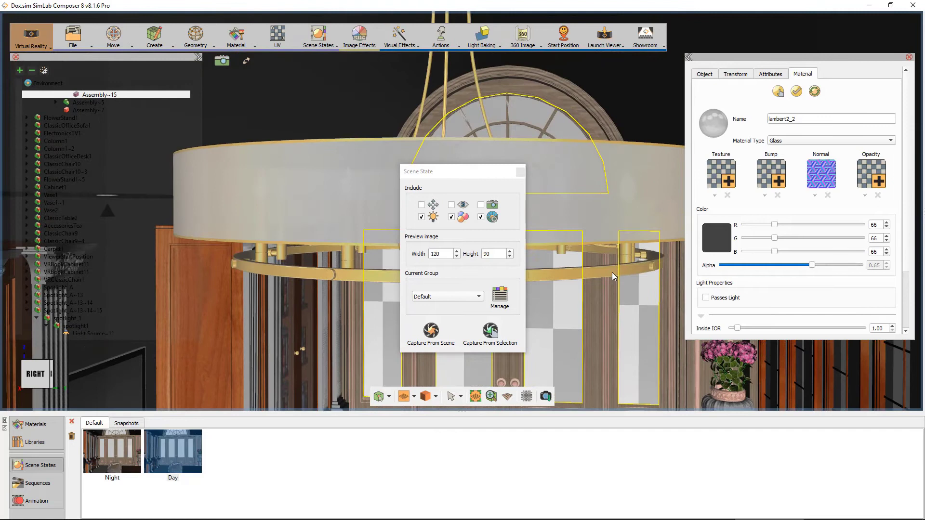
- Set Chandelier_C's Action Type to Multi Actions
{"action": "left_click", "coordinate": [579, 198]}
{"action": "left_click", "coordinate": [772, 207]}
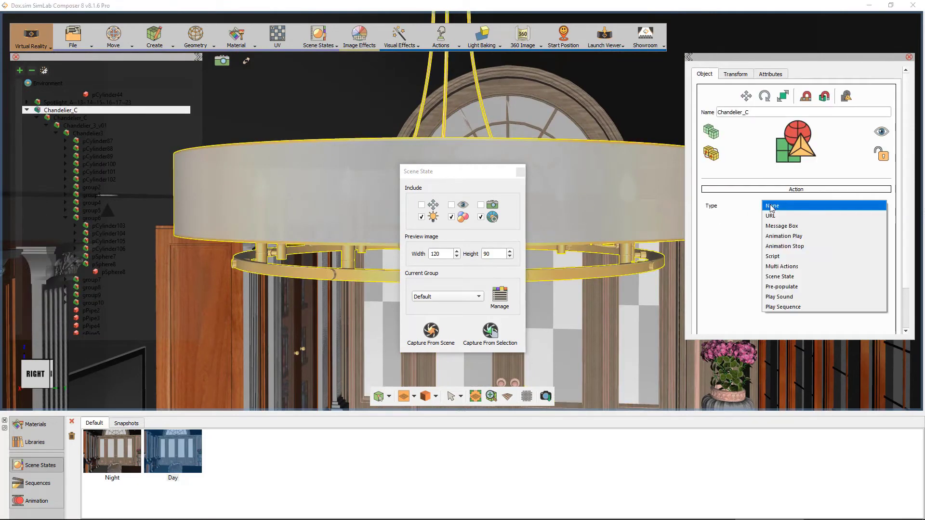
{"action": "left_click", "coordinate": [782, 266]}
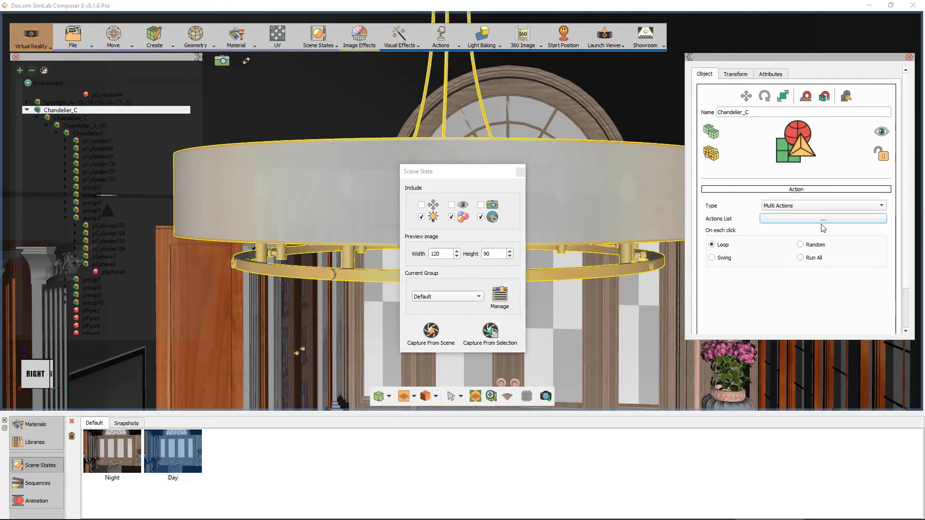
{"action": "left_click", "coordinate": [825, 219]}
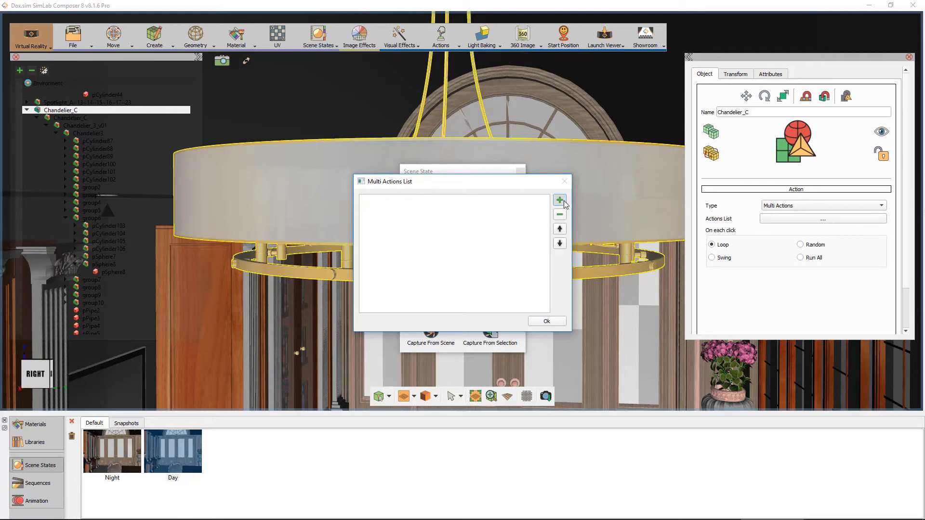
- Add a Scene State action targeting the Night state
{"action": "left_click", "coordinate": [558, 200]}
{"action": "left_click", "coordinate": [513, 183]}
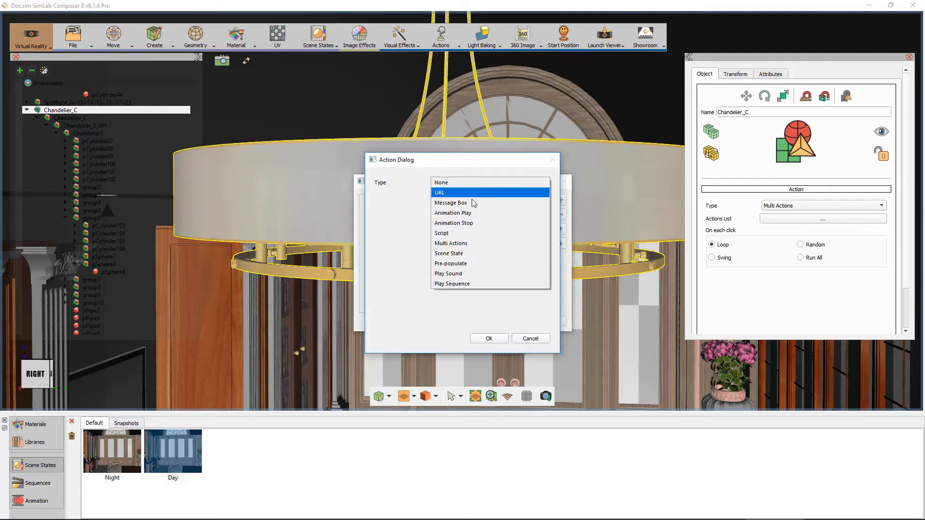
{"action": "left_click", "coordinate": [449, 254]}
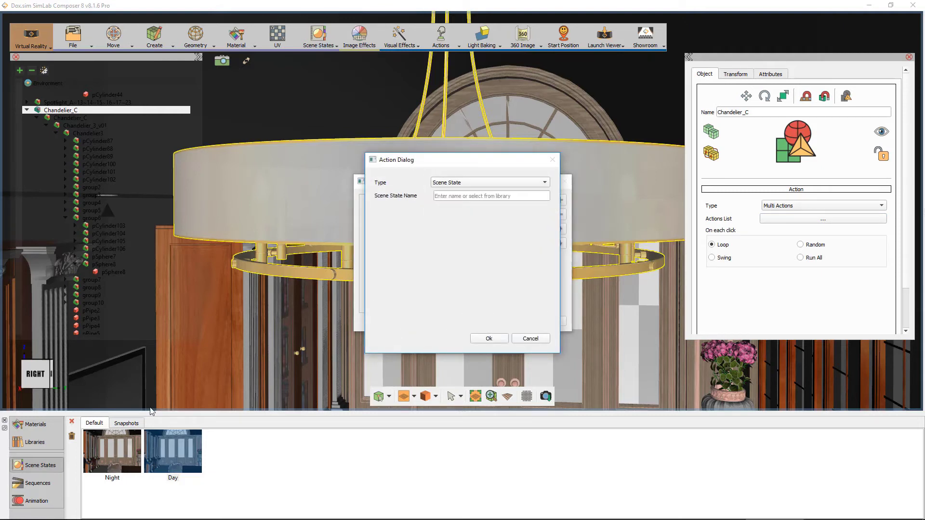
{"action": "left_click", "coordinate": [107, 448]}
{"action": "left_click", "coordinate": [489, 339]}
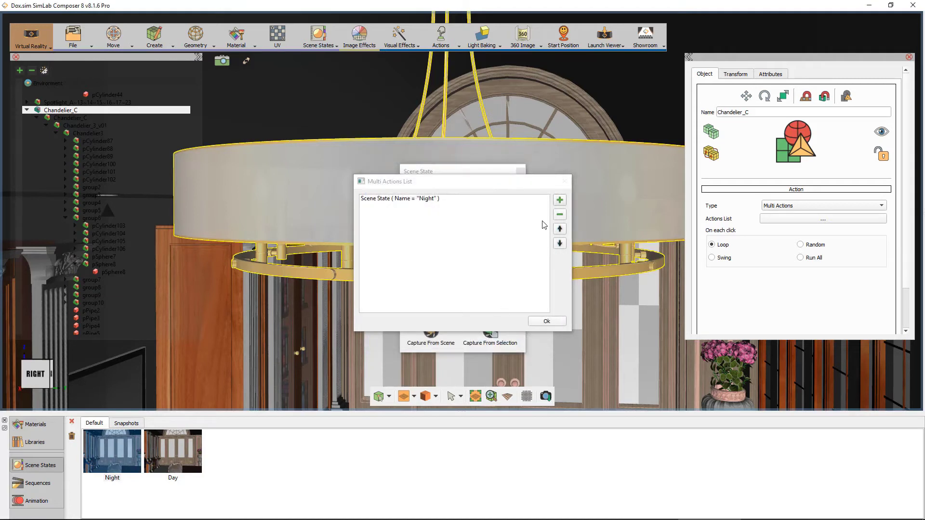
- Add a second Scene State action for Day, confirm the list, and close Scene States
{"action": "left_click", "coordinate": [557, 209]}
{"action": "left_click", "coordinate": [511, 183]}
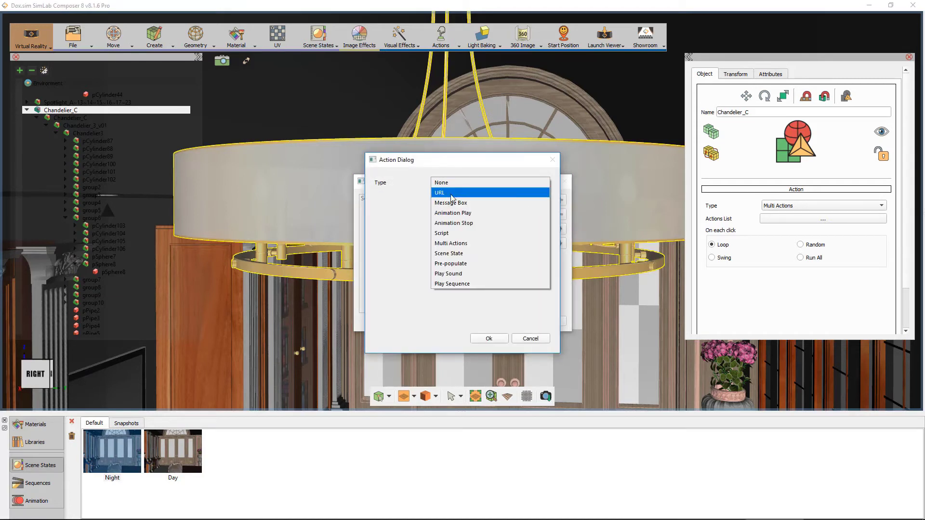
{"action": "left_click", "coordinate": [455, 257]}
{"action": "left_click", "coordinate": [173, 451]}
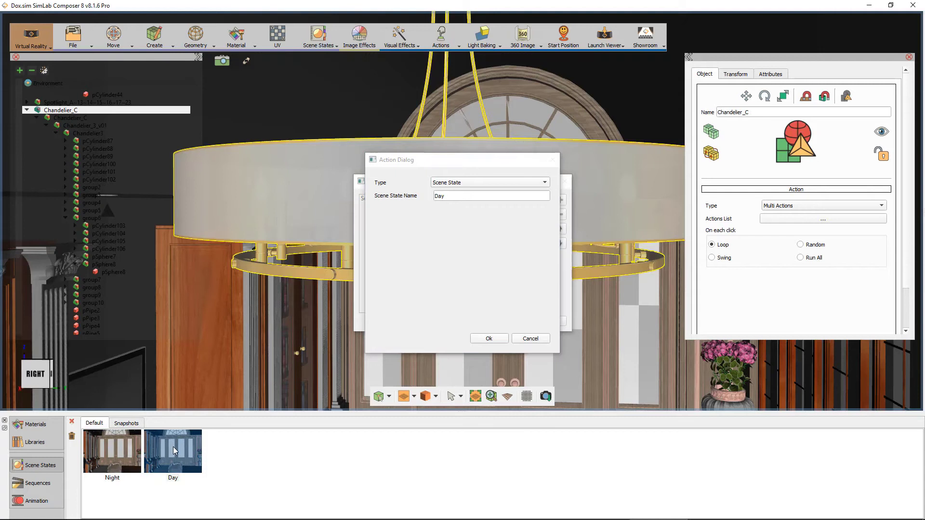
{"action": "left_click", "coordinate": [489, 338]}
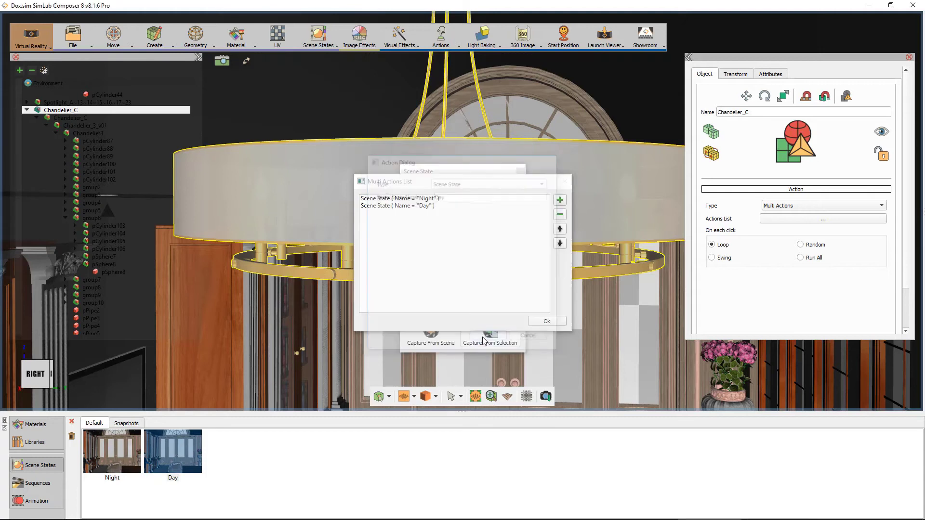
{"action": "left_click", "coordinate": [546, 321]}
{"action": "left_click", "coordinate": [521, 172]}
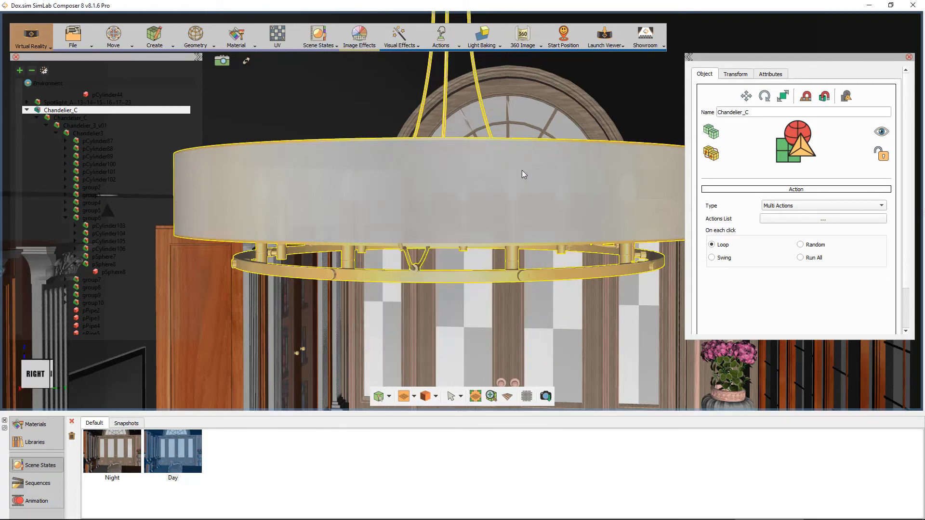
- Launch the scene in VR Viewer, open the glass cabinet door, and look toward the TV wall
{"action": "left_click", "coordinate": [606, 40]}
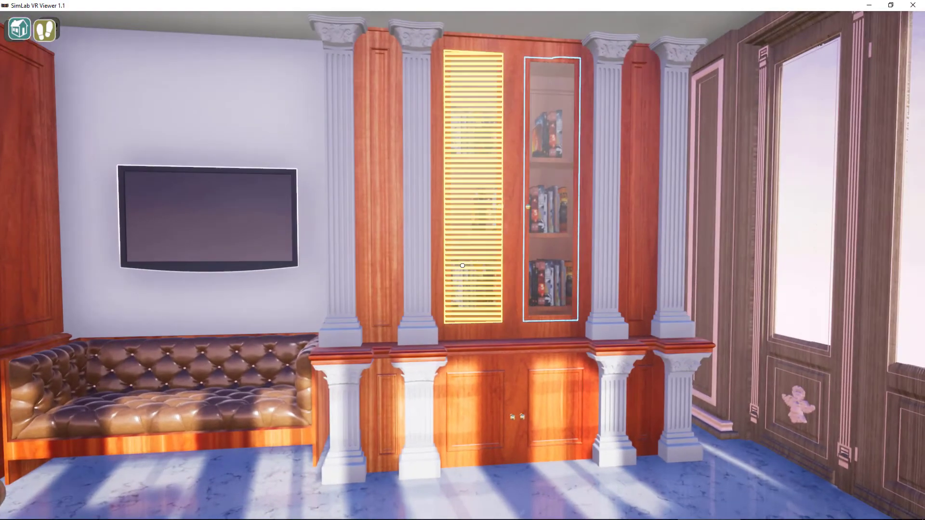
{"action": "left_click", "coordinate": [463, 266]}
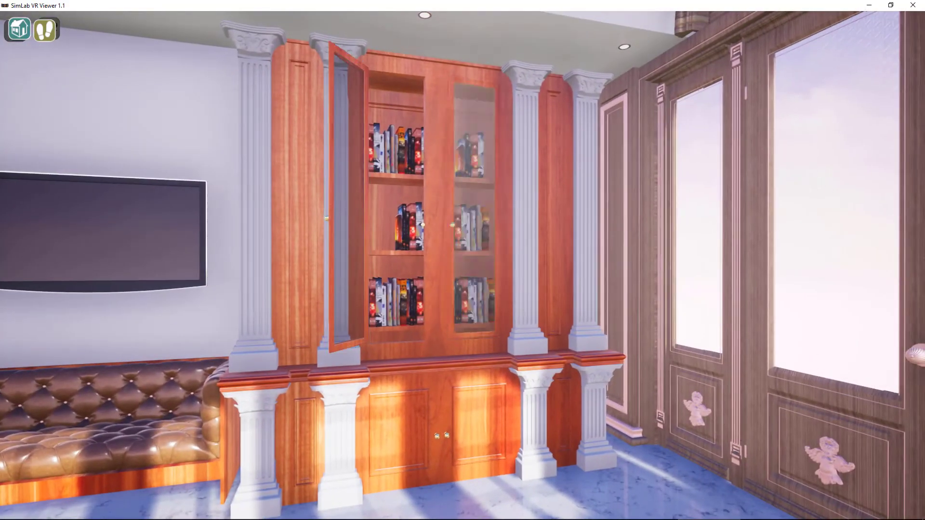
{"action": "mouse_move", "coordinate": [463, 260]}
{"action": "left_mouse_down"}
{"action": "mouse_move", "coordinate": [650, 260]}
{"action": "mouse_move", "coordinate": [535, 275]}
{"action": "left_mouse_up"}
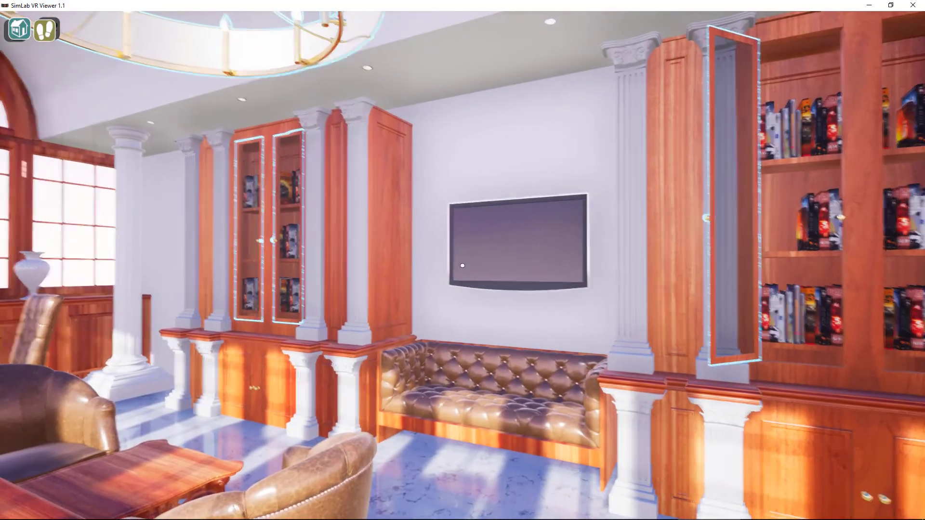